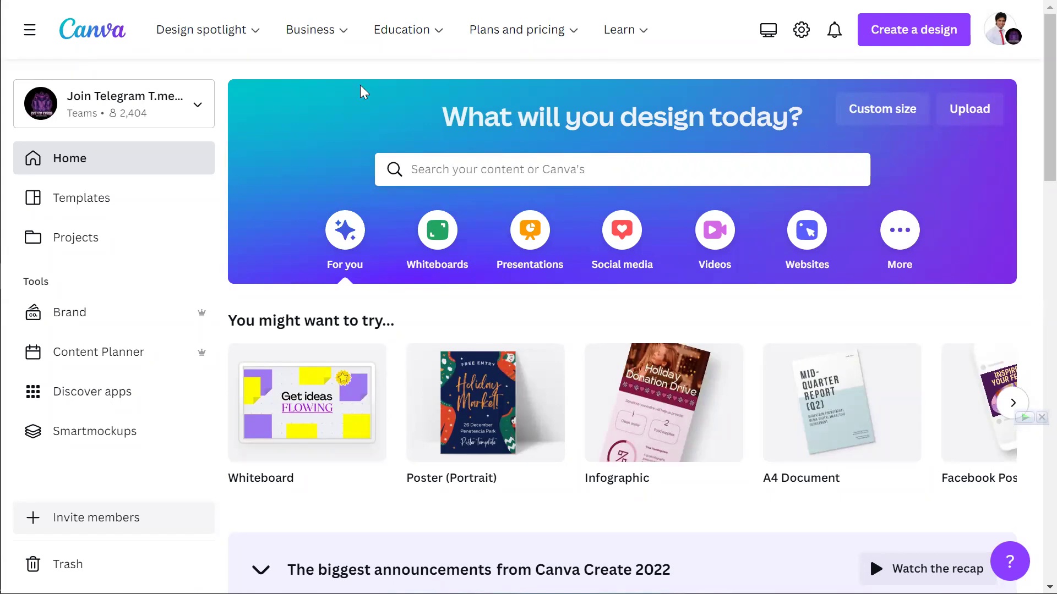
- Search the templates for "twitter" and open the suggested Twitter Ad template type
mouse_move(1033, 7)
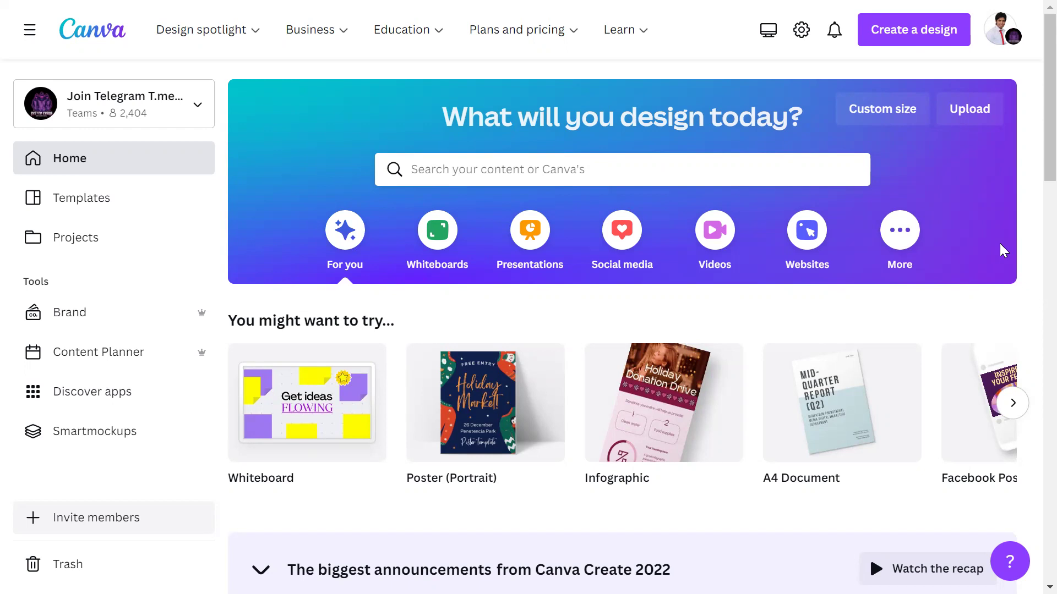
click(693, 169)
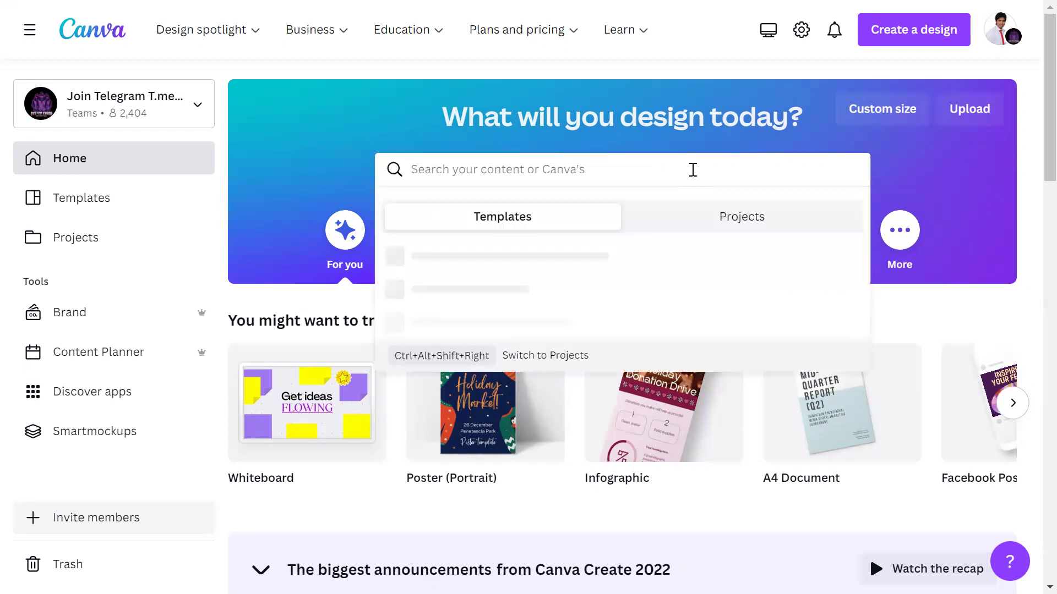
text(tewi)
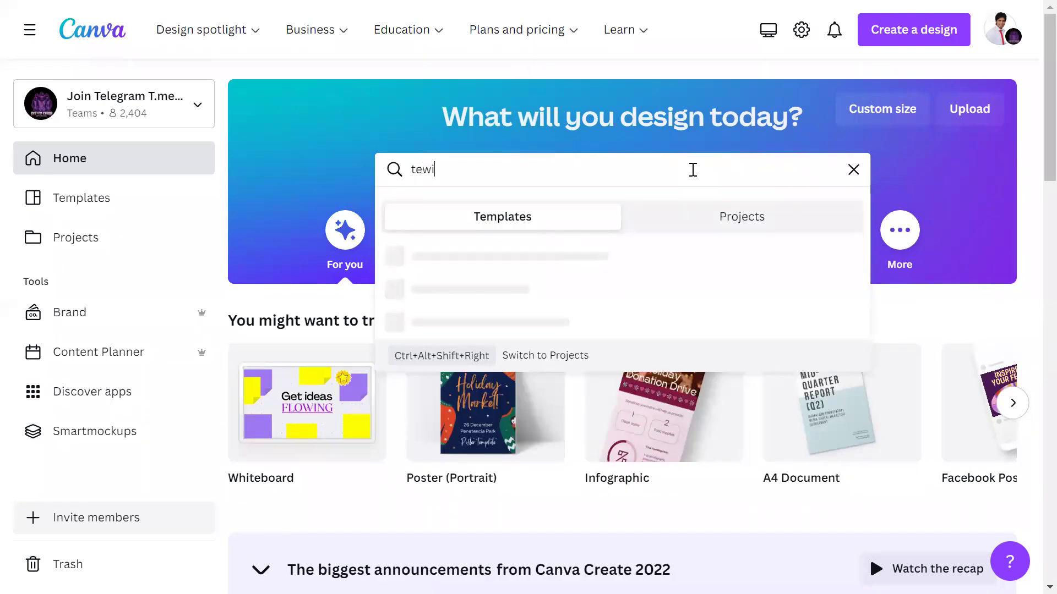
key(BackSpace)
key(BackSpace)
text(witter)
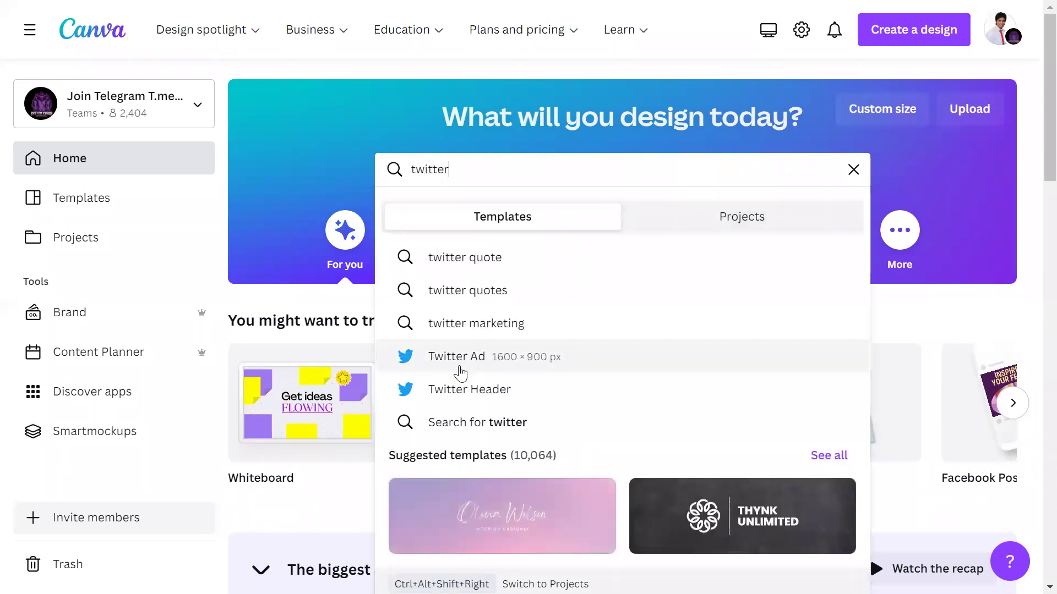
click(460, 367)
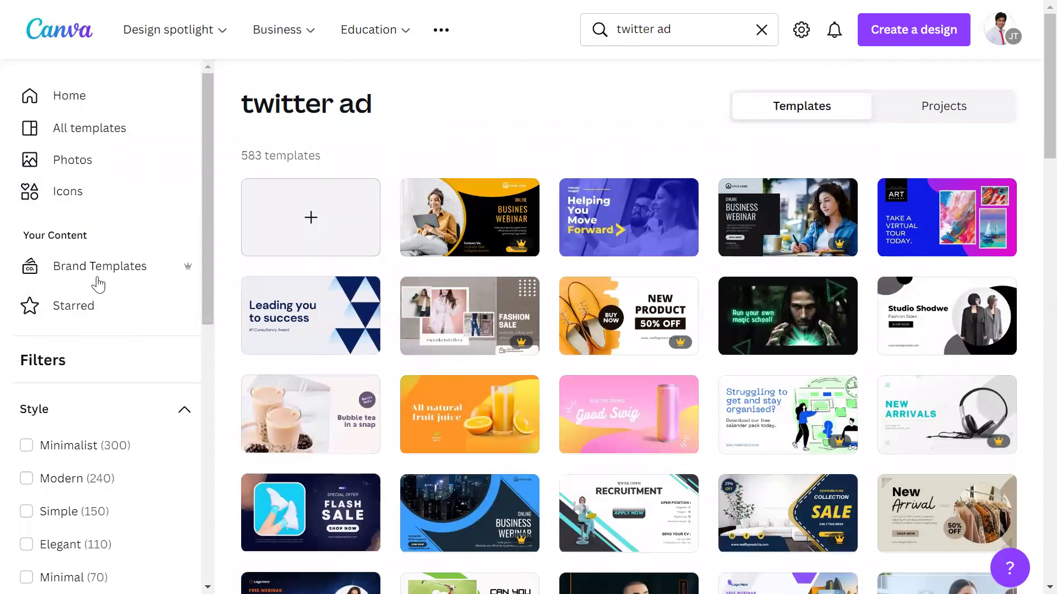
- Examine the Style, Theme and Color filters offered for the Twitter Ad templates
scroll(126, 335, down, 1)
scroll(110, 275, down, 2)
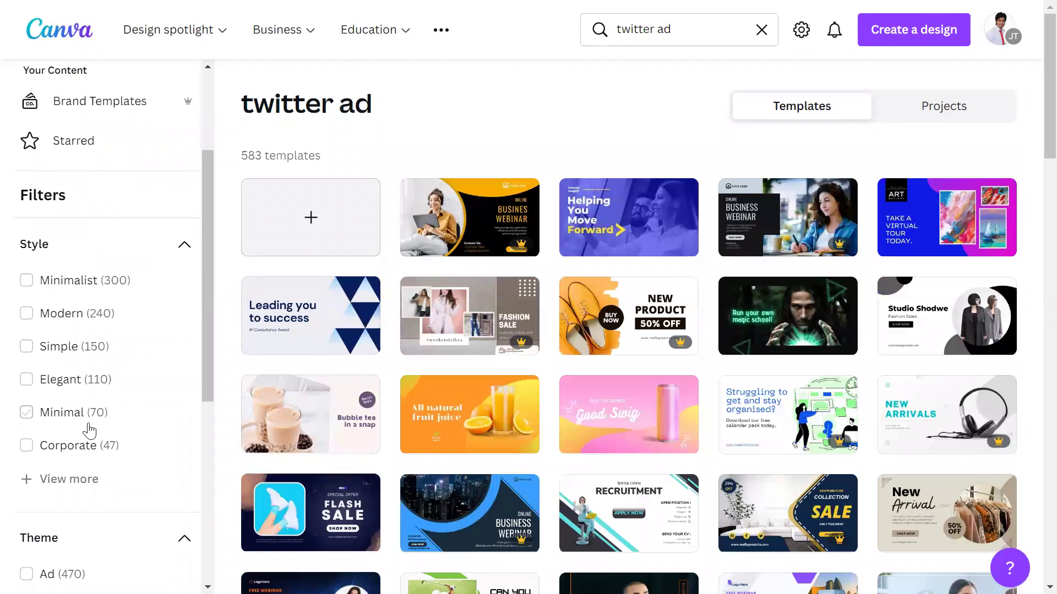
scroll(87, 229, down, 3)
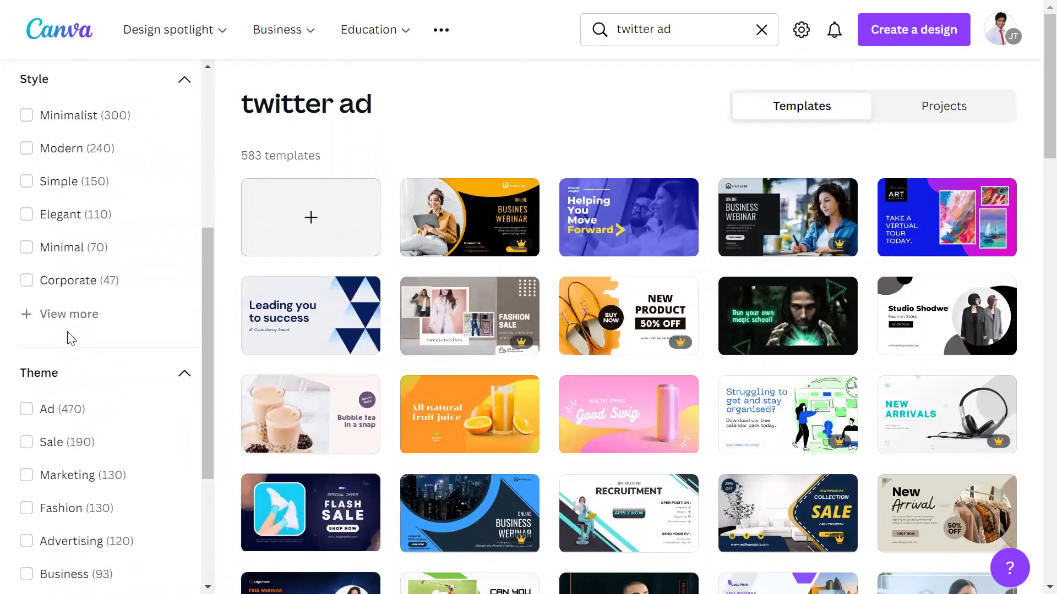
scroll(88, 374, down, 1)
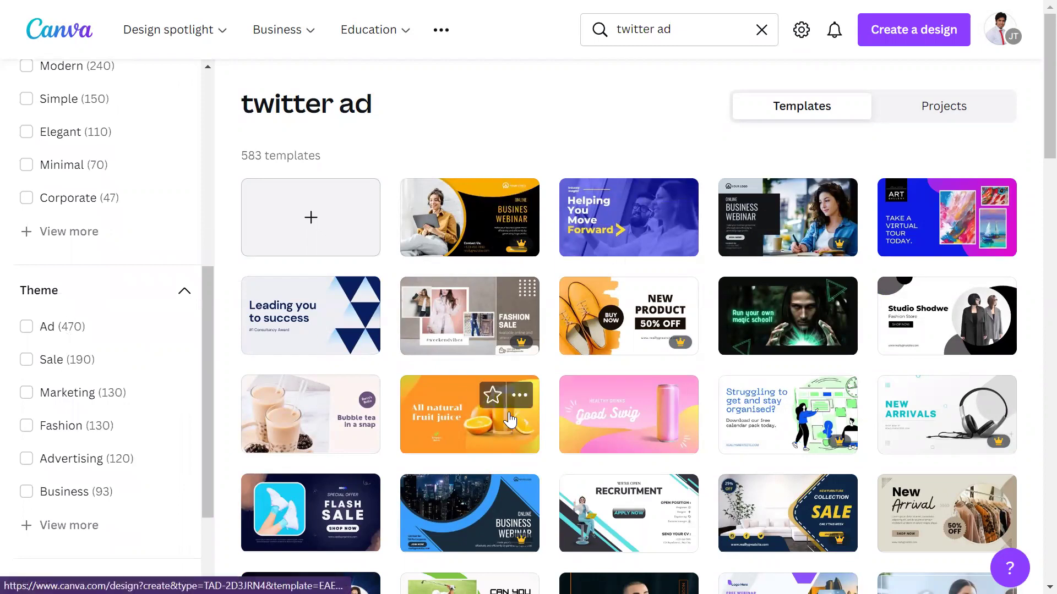
scroll(94, 393, down, 5)
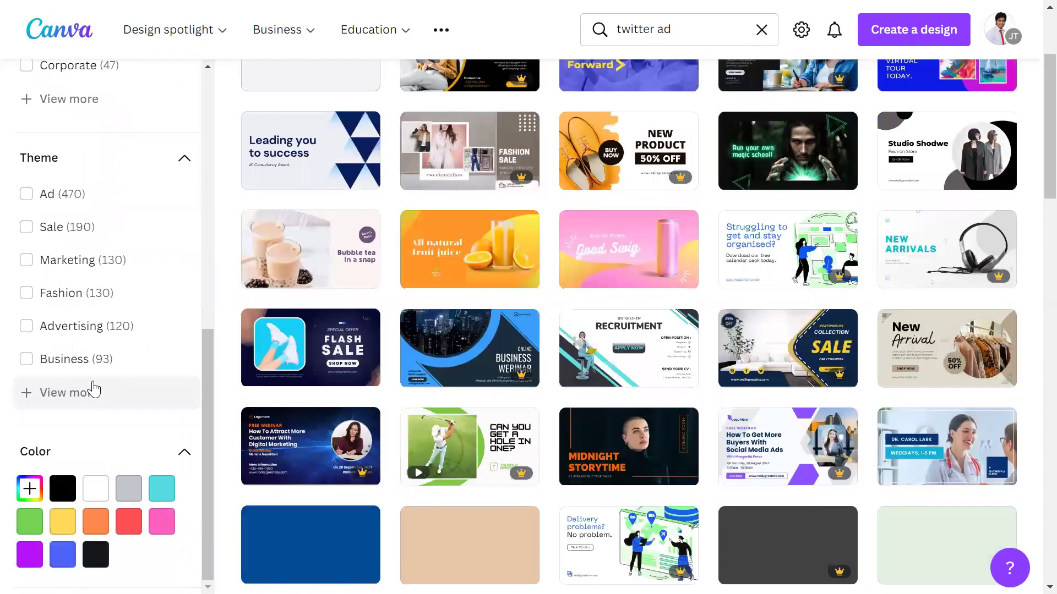
scroll(135, 307, up, 2)
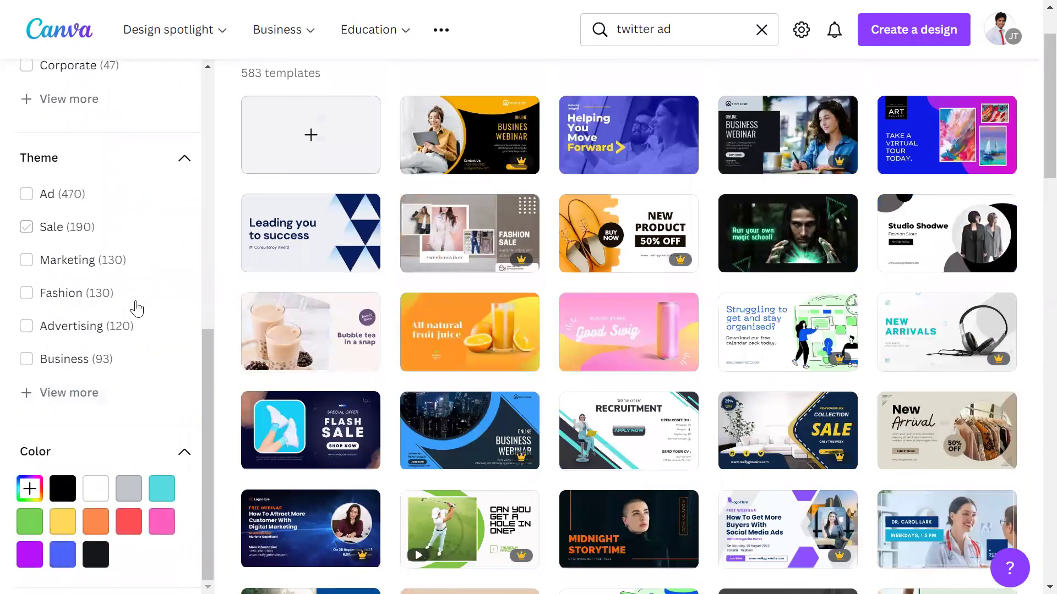
scroll(130, 307, up, 6)
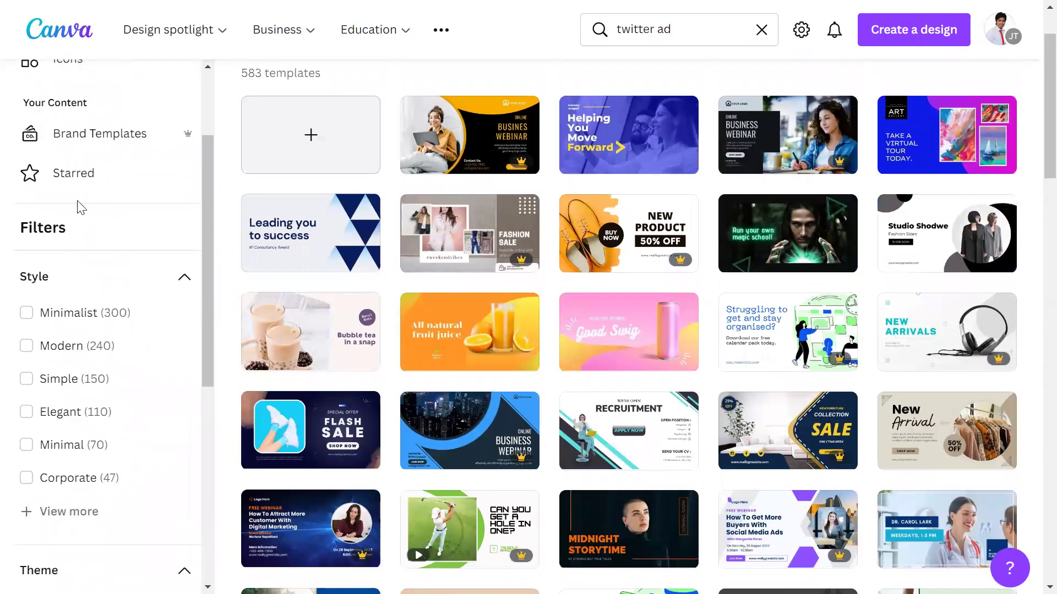
- Expand the complete list of Style filters and look through its options
scroll(121, 343, down, 3)
click(70, 347)
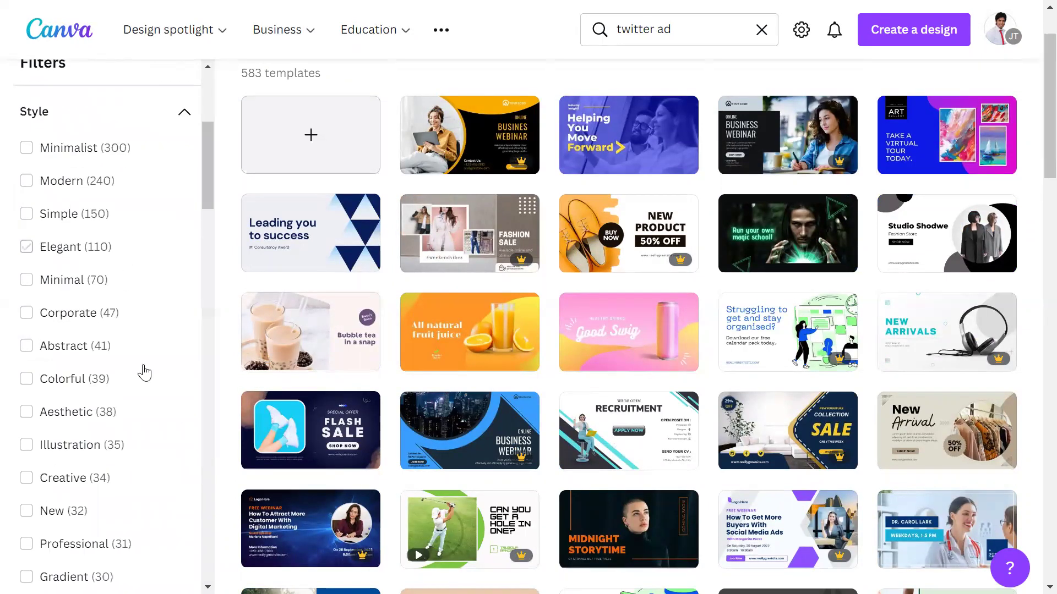
scroll(96, 410, down, 12)
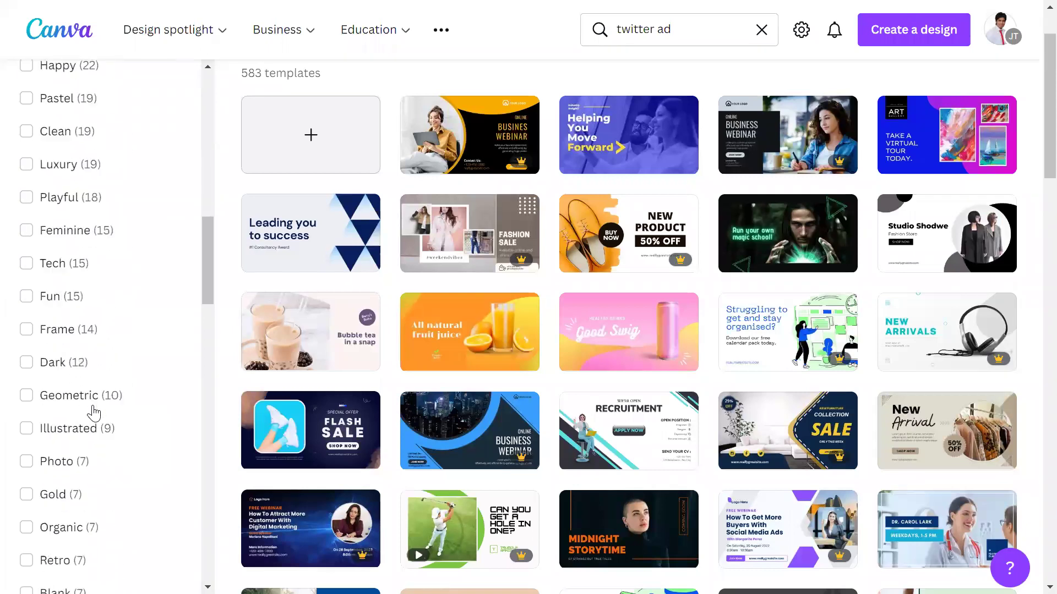
scroll(93, 413, down, 10)
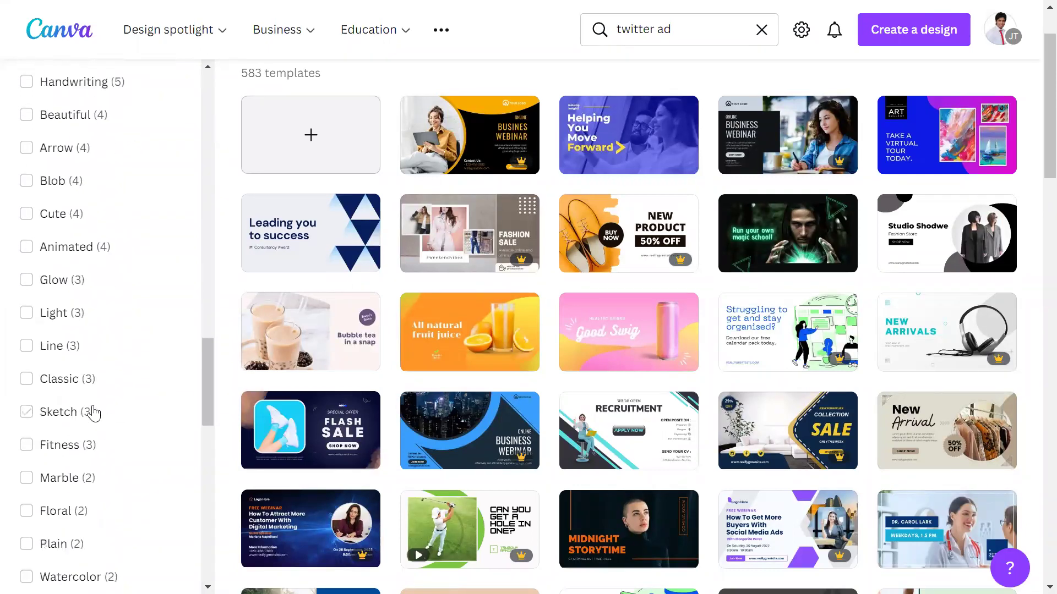
scroll(93, 413, down, 12)
scroll(95, 413, up, 4)
scroll(93, 413, up, 5)
scroll(93, 413, up, 12)
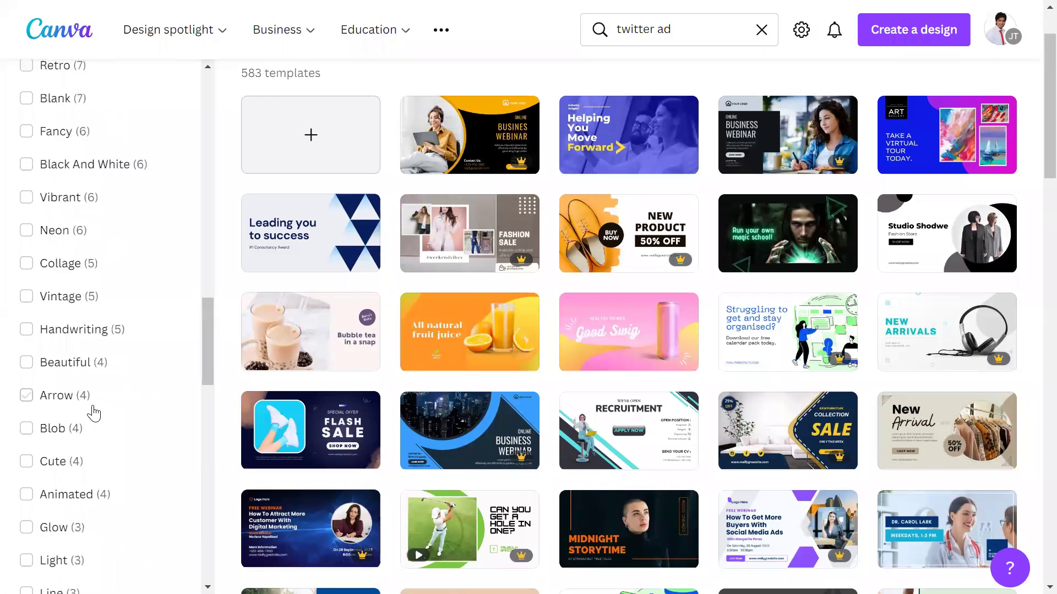
scroll(94, 413, up, 3)
scroll(93, 413, up, 8)
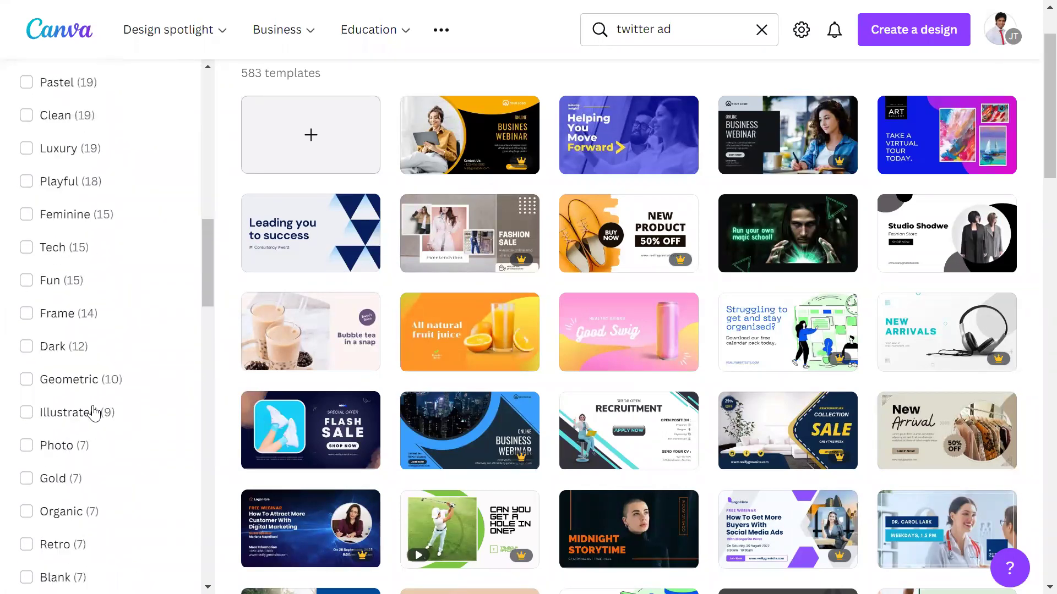
scroll(123, 333, up, 5)
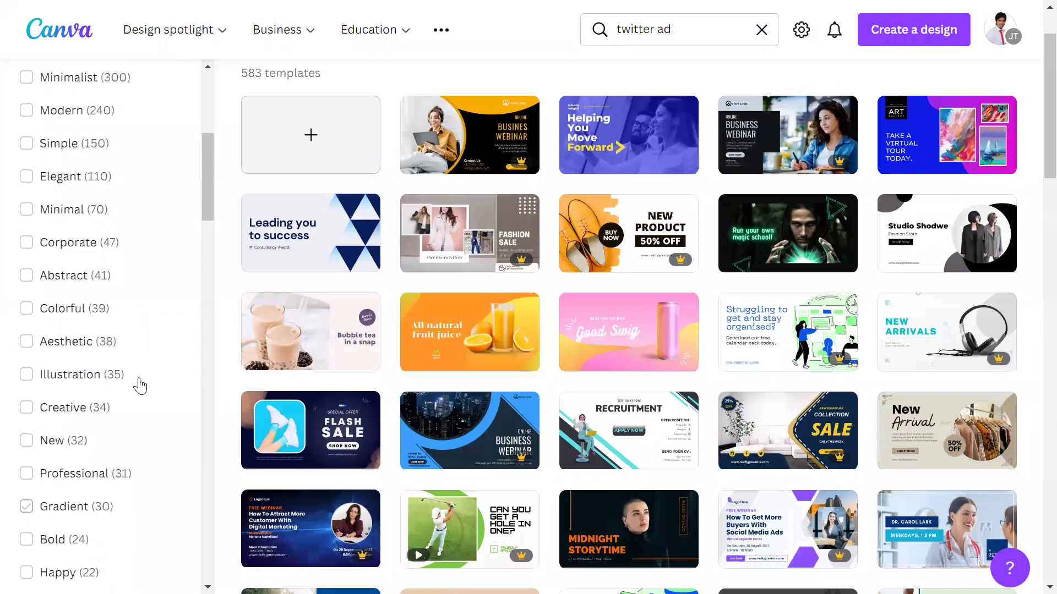
- Filter the Twitter Ad templates by the Fun style
scroll(137, 385, down, 5)
scroll(140, 386, down, 6)
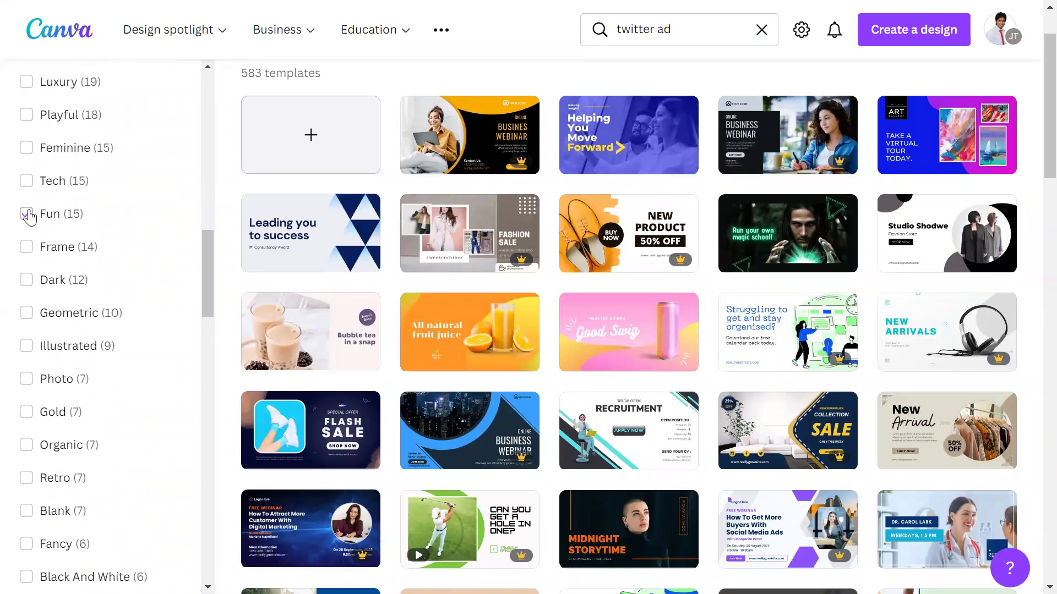
click(28, 214)
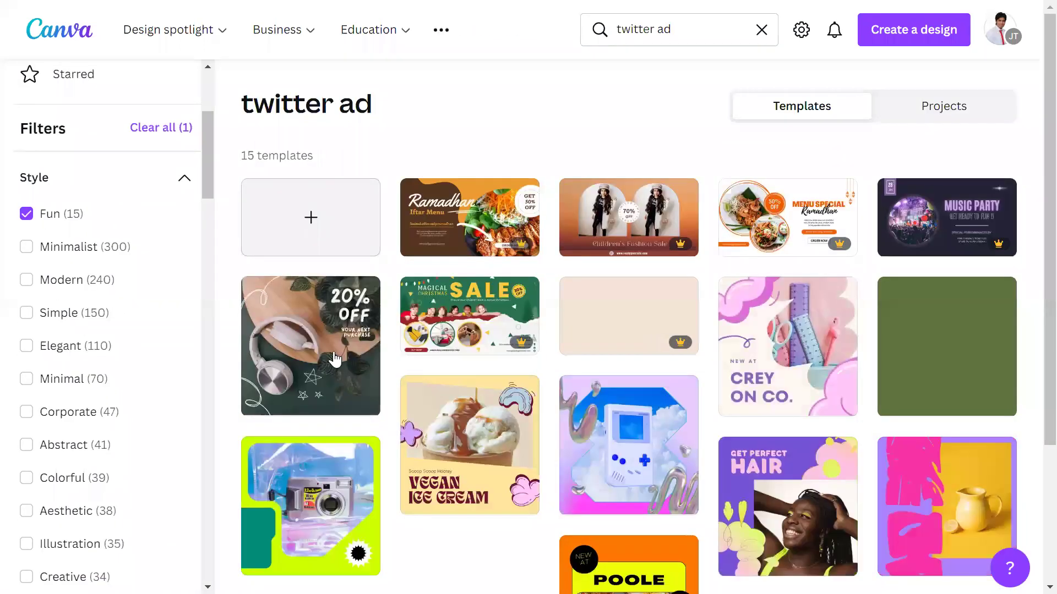
- Try the Pink theme filter on the Fun-style templates and remove it again
scroll(184, 359, down, 10)
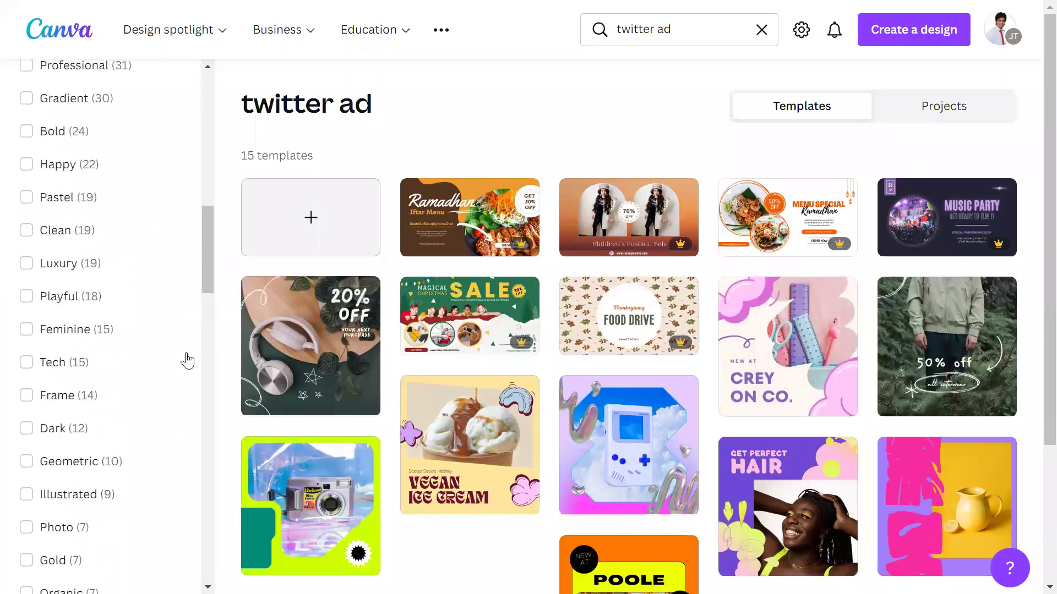
scroll(187, 360, down, 19)
scroll(187, 360, down, 10)
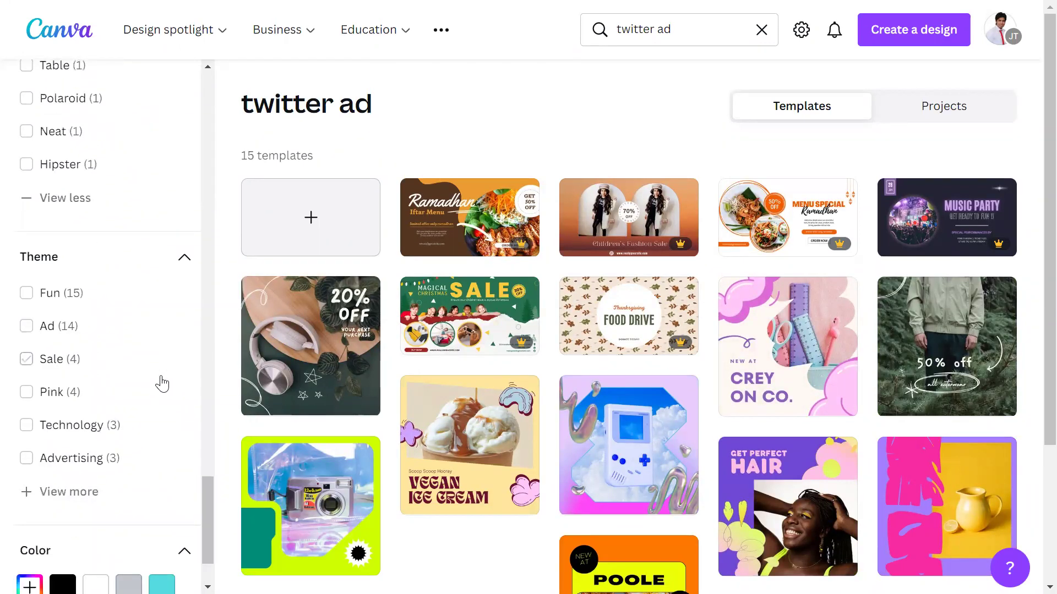
scroll(160, 382, down, 2)
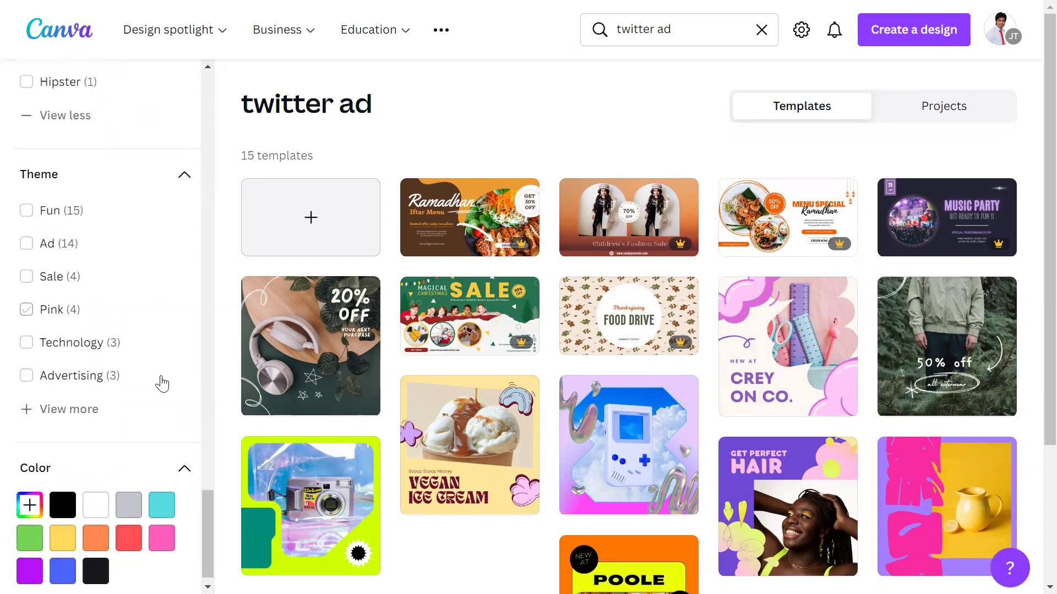
click(52, 310)
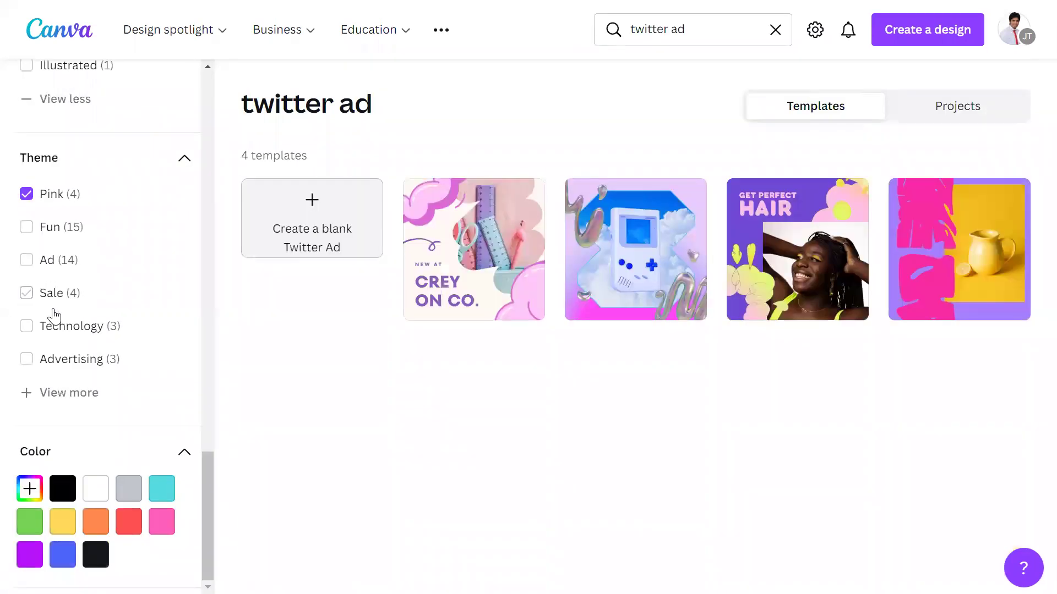
click(28, 196)
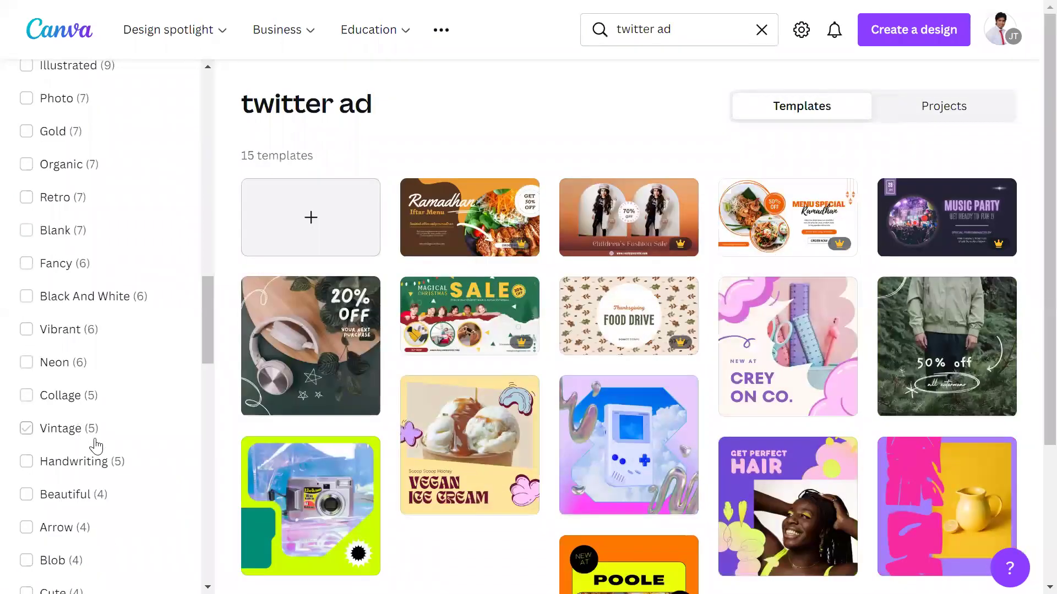
- Filter the Fun-style templates by the Technology theme and the purple color
scroll(96, 446, down, 15)
scroll(101, 445, down, 8)
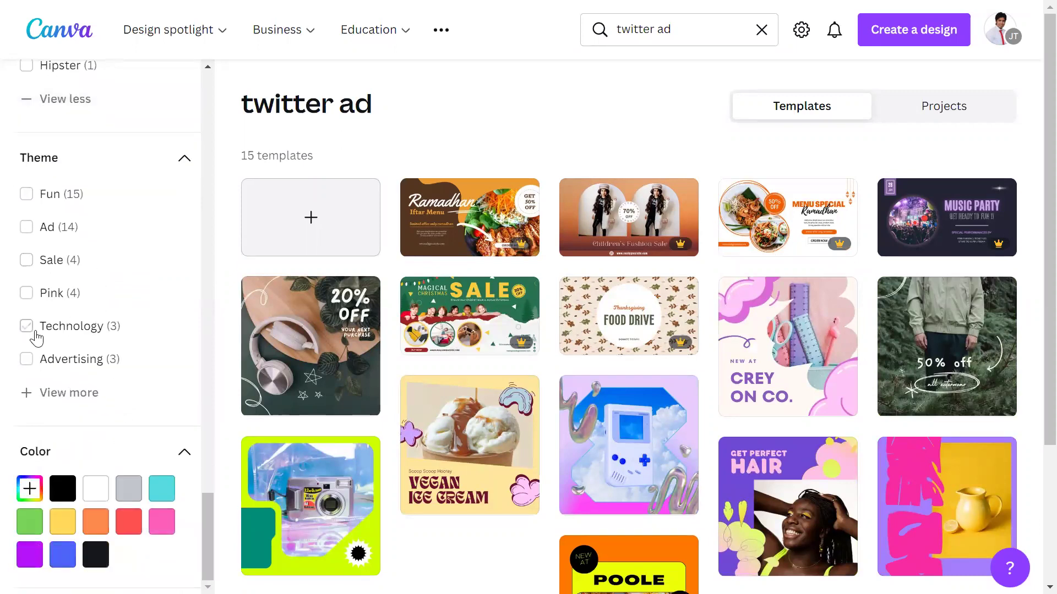
click(27, 330)
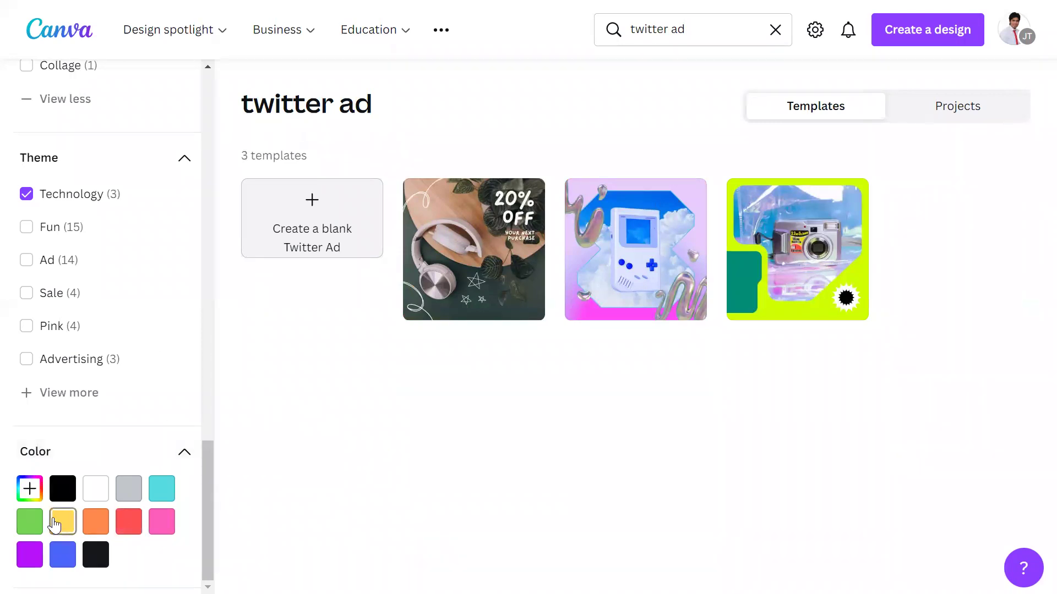
click(30, 554)
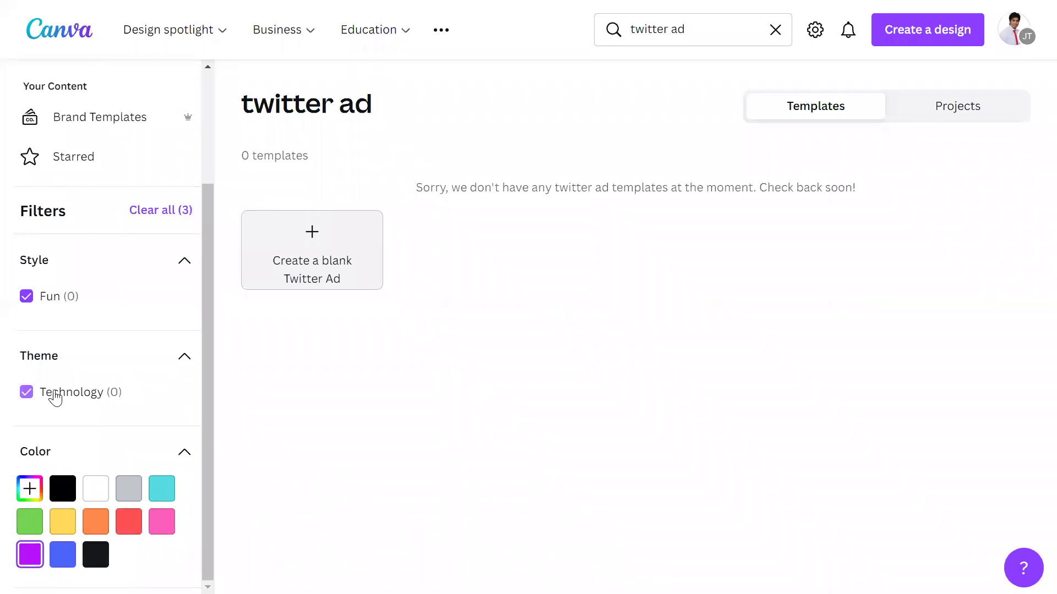
- Remove the Technology theme and Fun style filters, keeping only the purple color filter
click(27, 392)
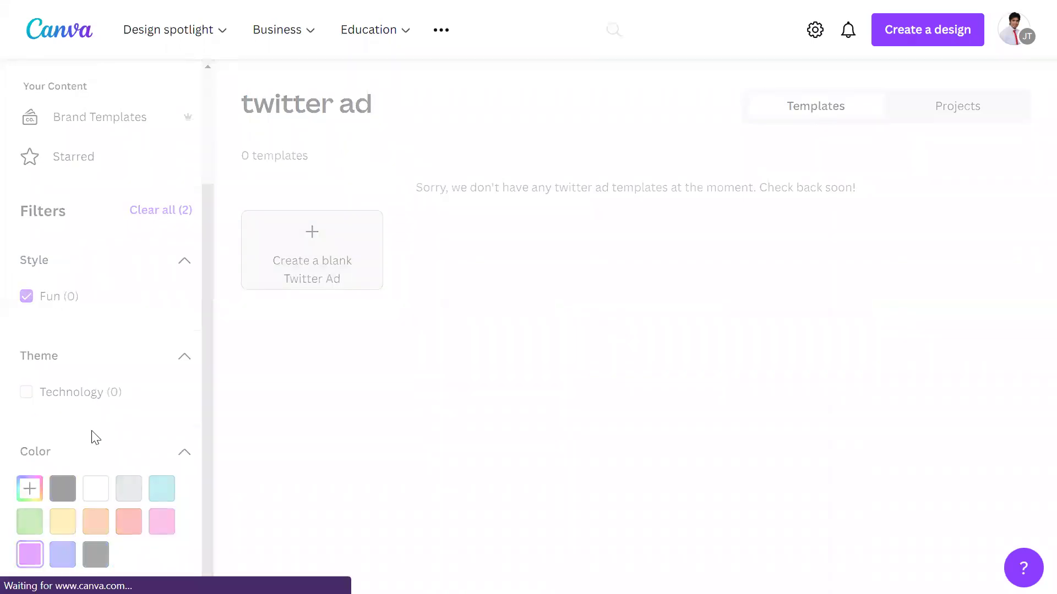
scroll(97, 355, up, 1)
scroll(97, 355, up, 1)
click(27, 377)
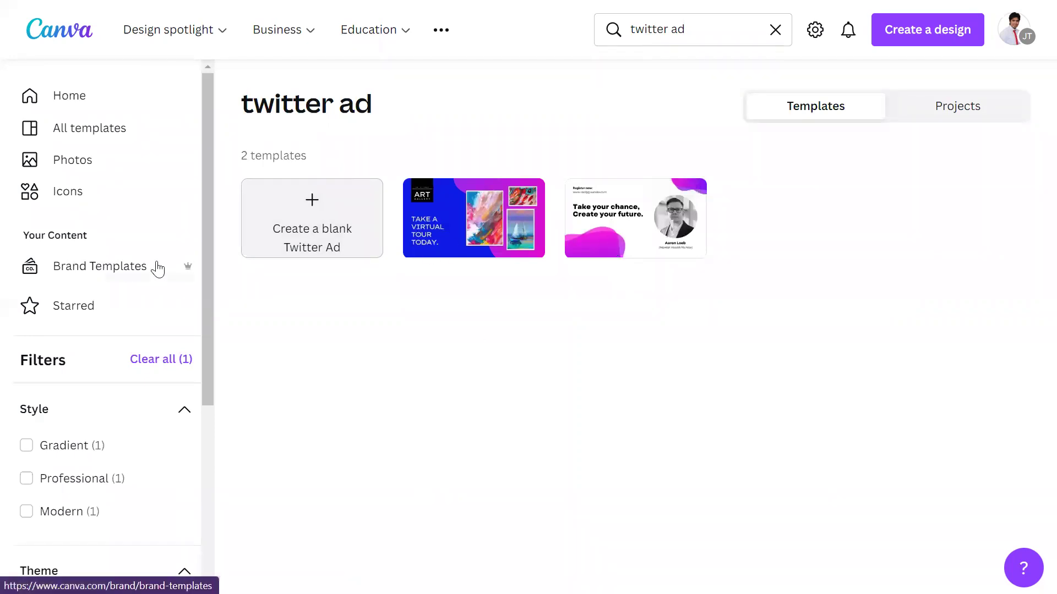
- Review the filters offered for the purple Twitter Ad templates and clear all active filters
scroll(147, 247, down, 5)
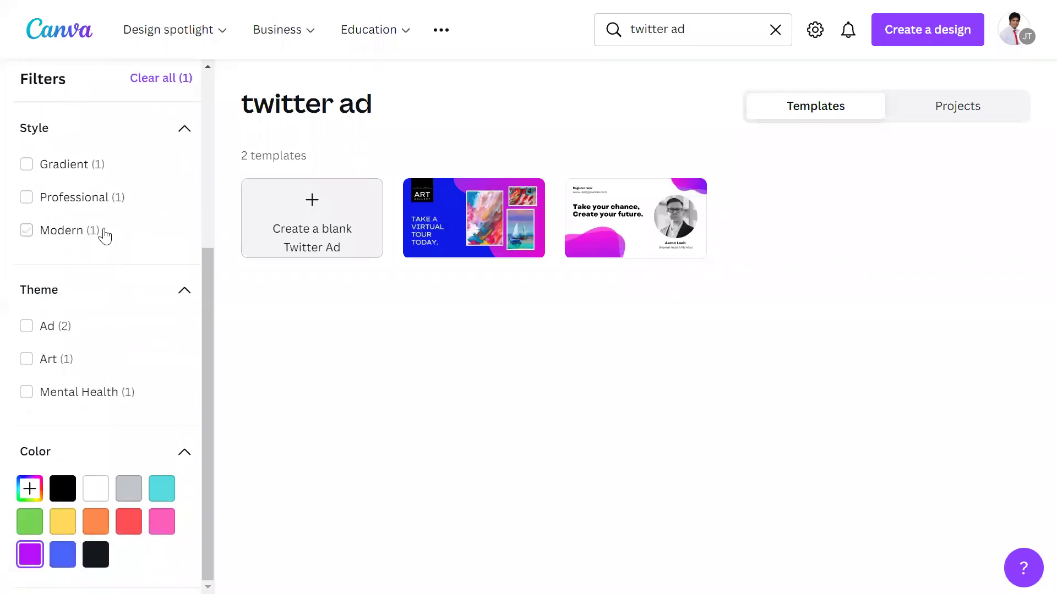
scroll(54, 182, up, 5)
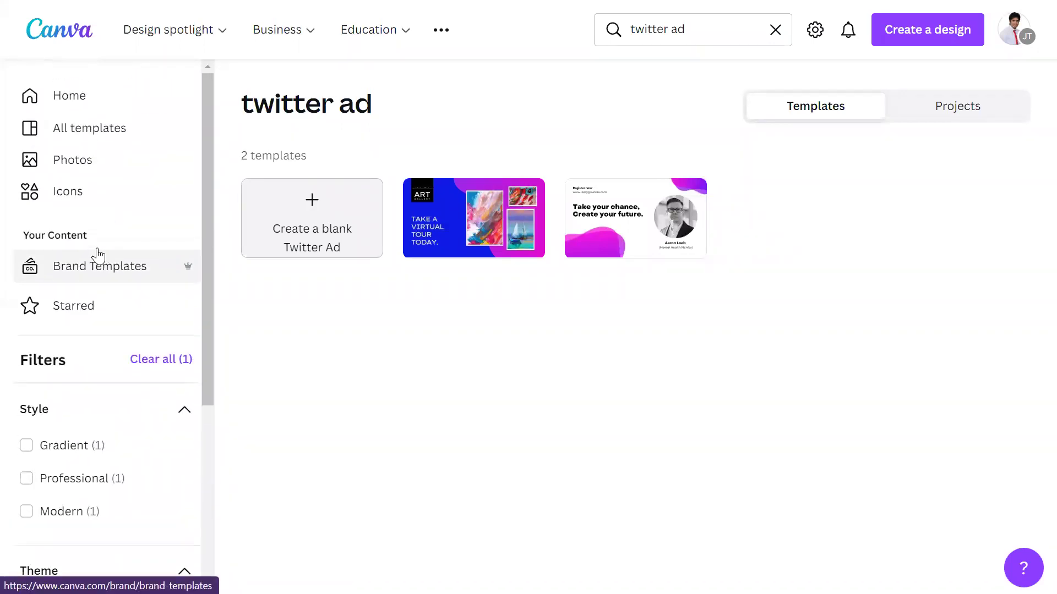
click(164, 361)
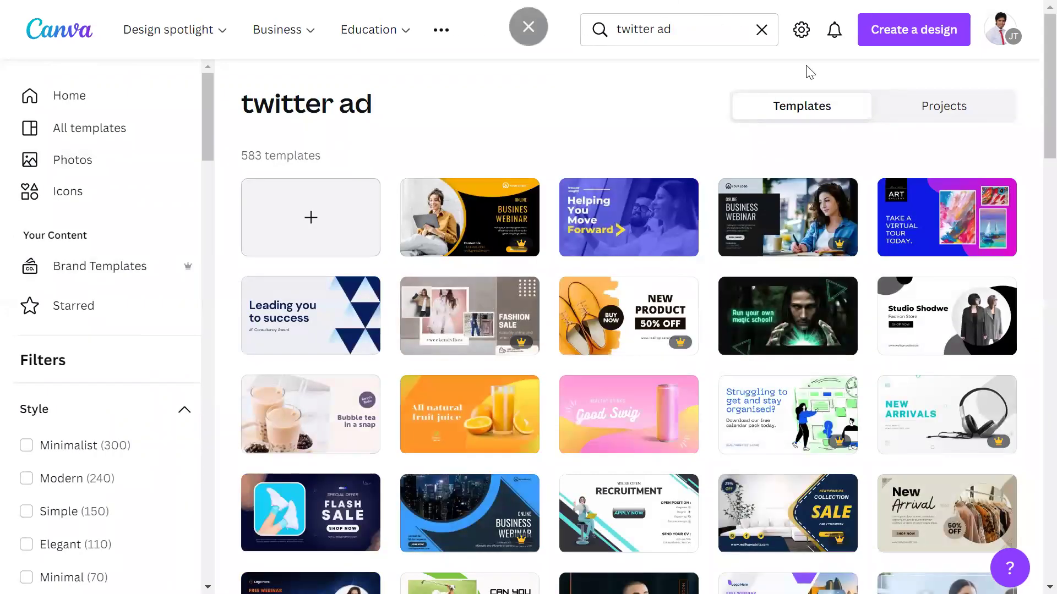
- Check the "twitter ad" search within Projects and open the page with all templates
click(957, 110)
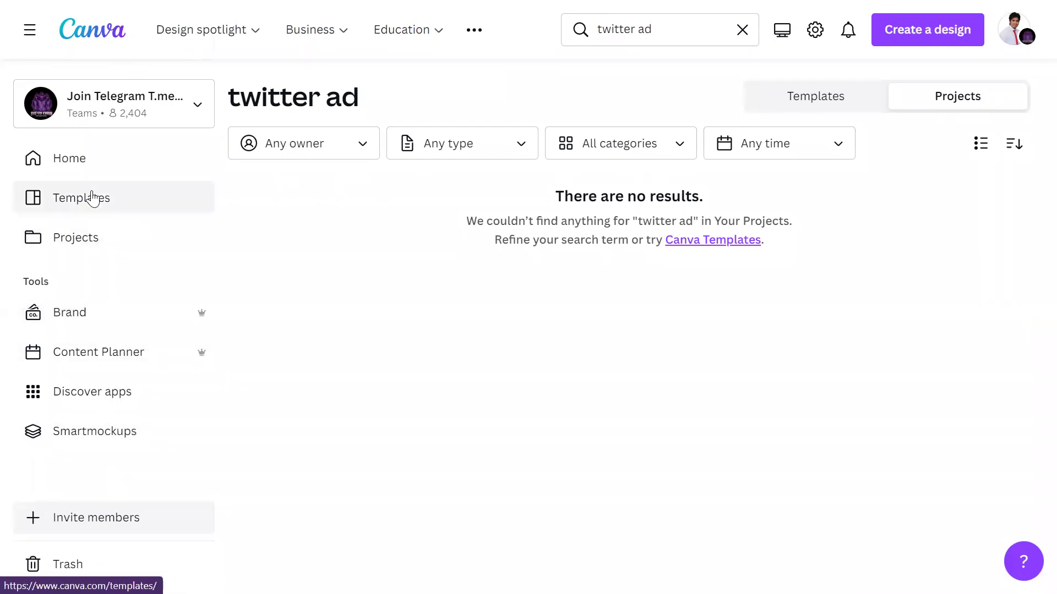
click(91, 198)
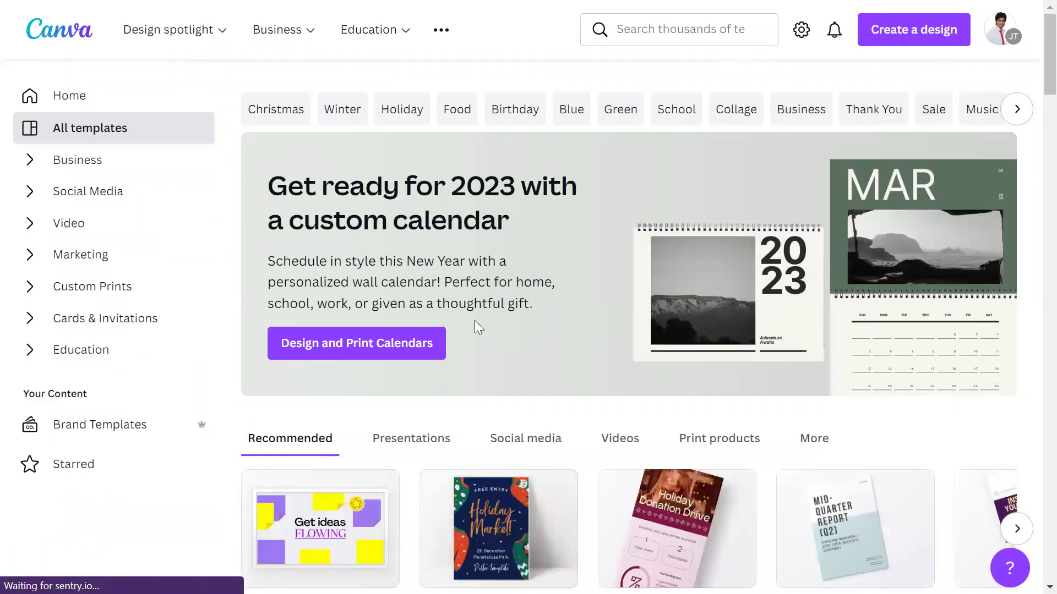
scroll(256, 356, down, 4)
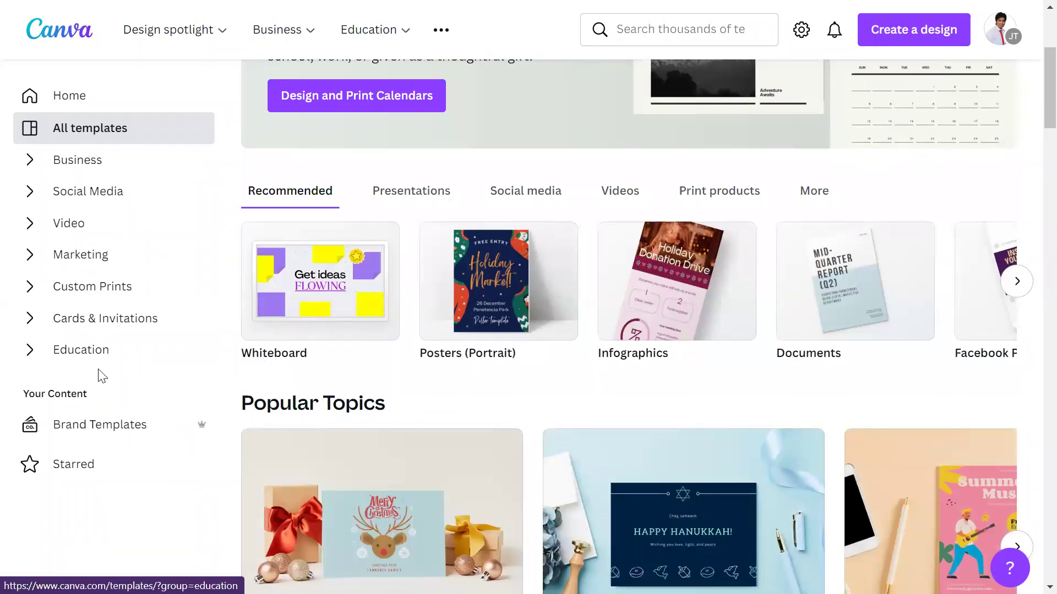
- Return to the home page, search templates for "twitter" and open the suggested Twitter Ad category
scroll(99, 373, down, 3)
scroll(562, 254, up, 6)
scroll(562, 254, up, 2)
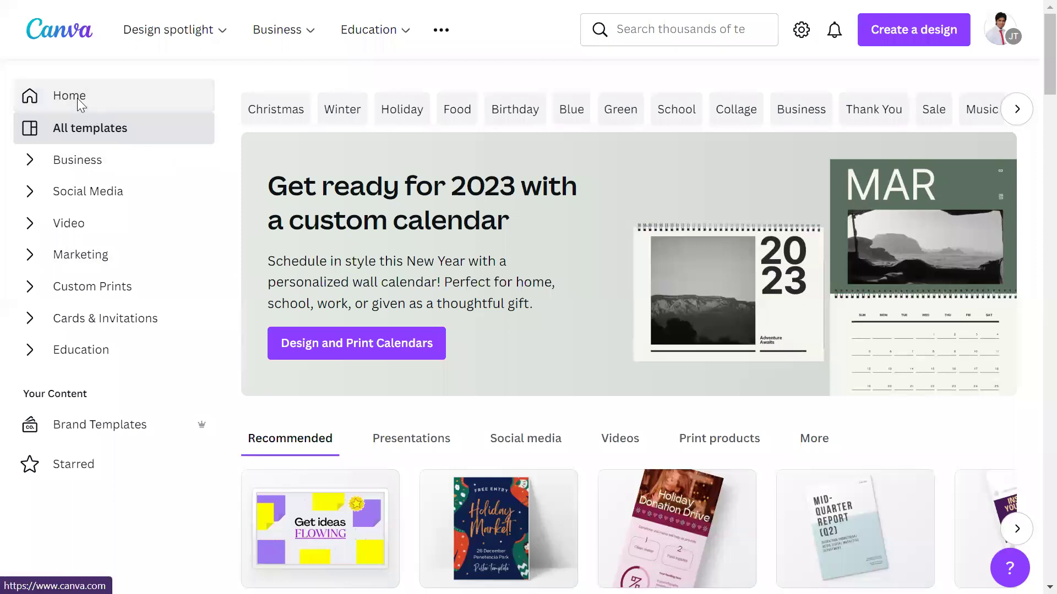
click(64, 34)
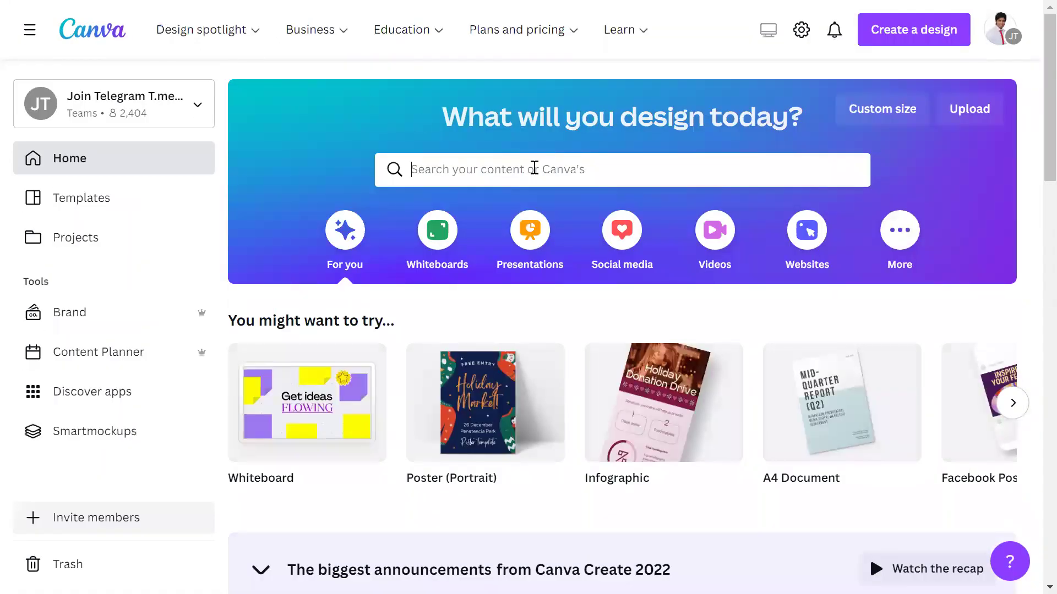
click(534, 167)
text(tw)
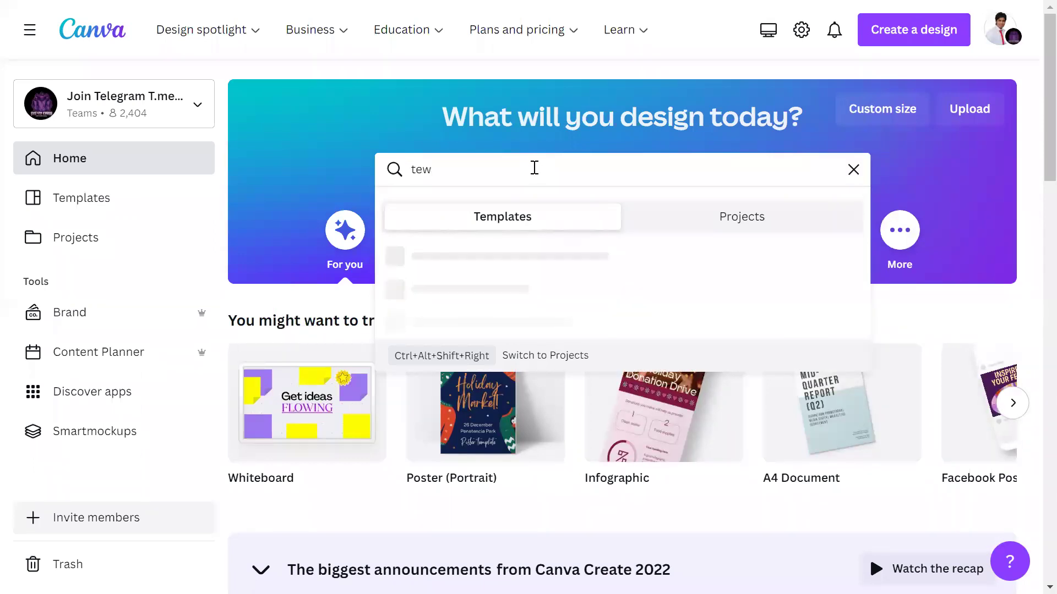
text(itter)
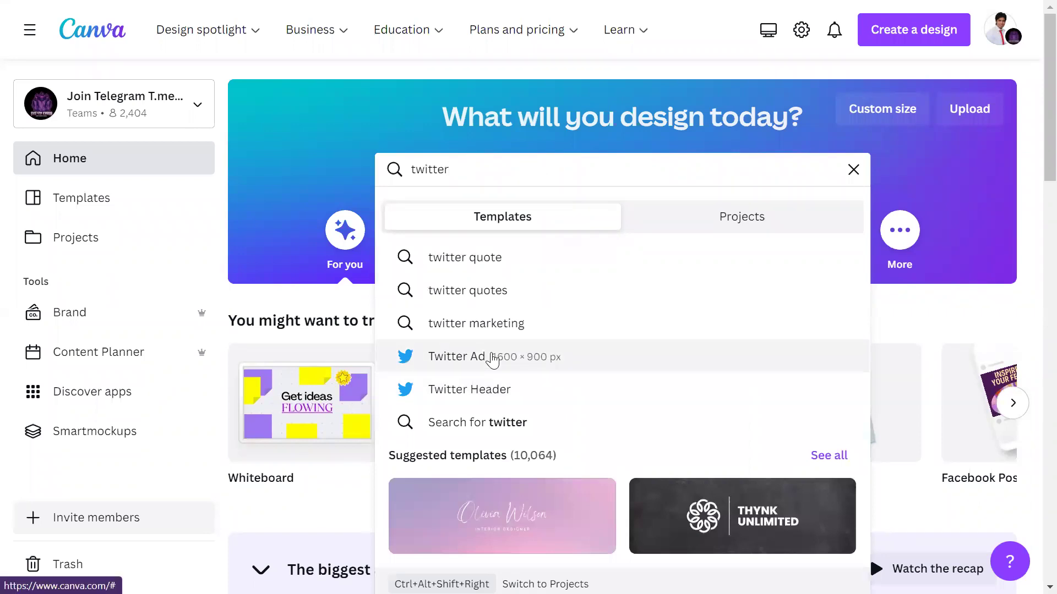
click(493, 356)
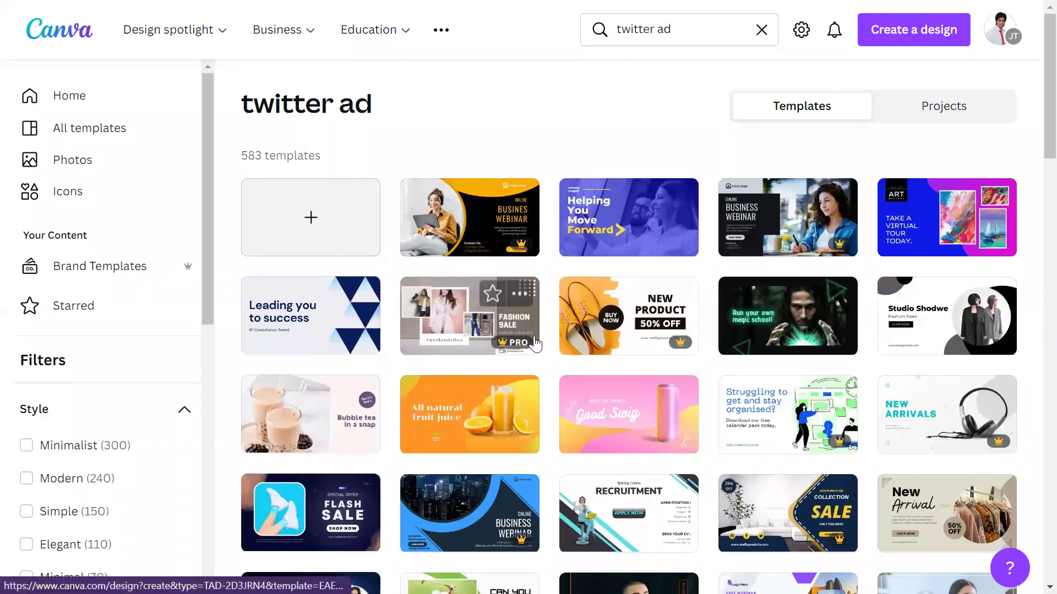
- Browse the "twitter ad" templates and open the purple "Helping You Move Forward" template for editing
scroll(618, 448, down, 2)
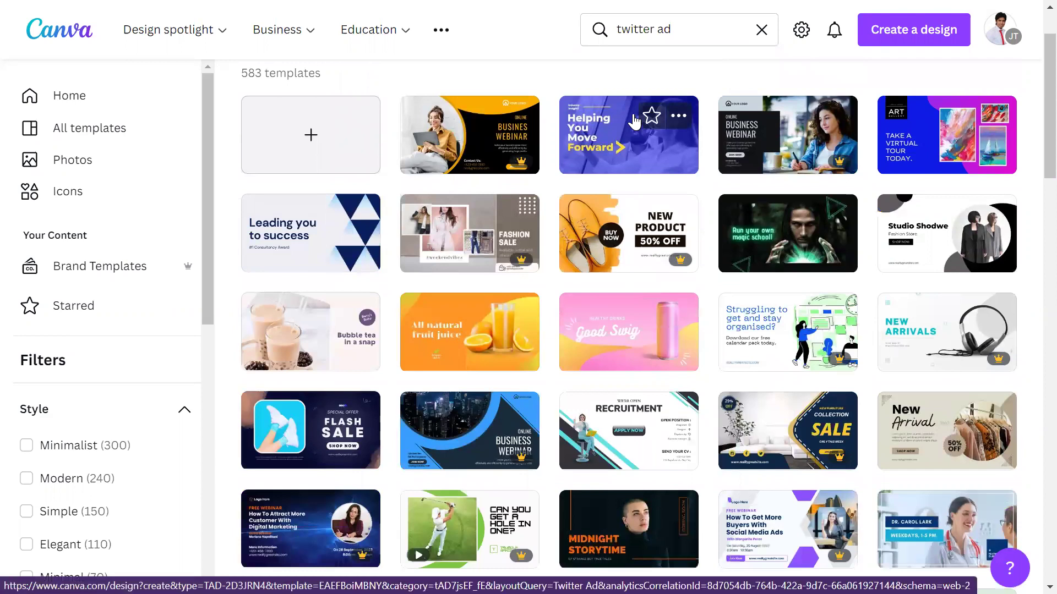
scroll(675, 298, down, 5)
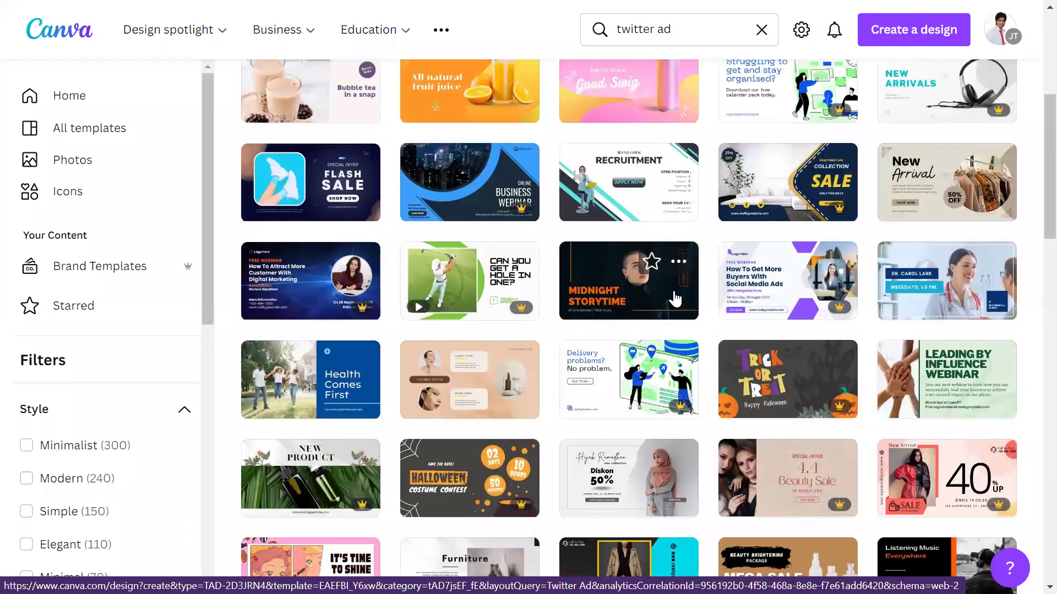
scroll(675, 298, down, 5)
scroll(676, 303, up, 2)
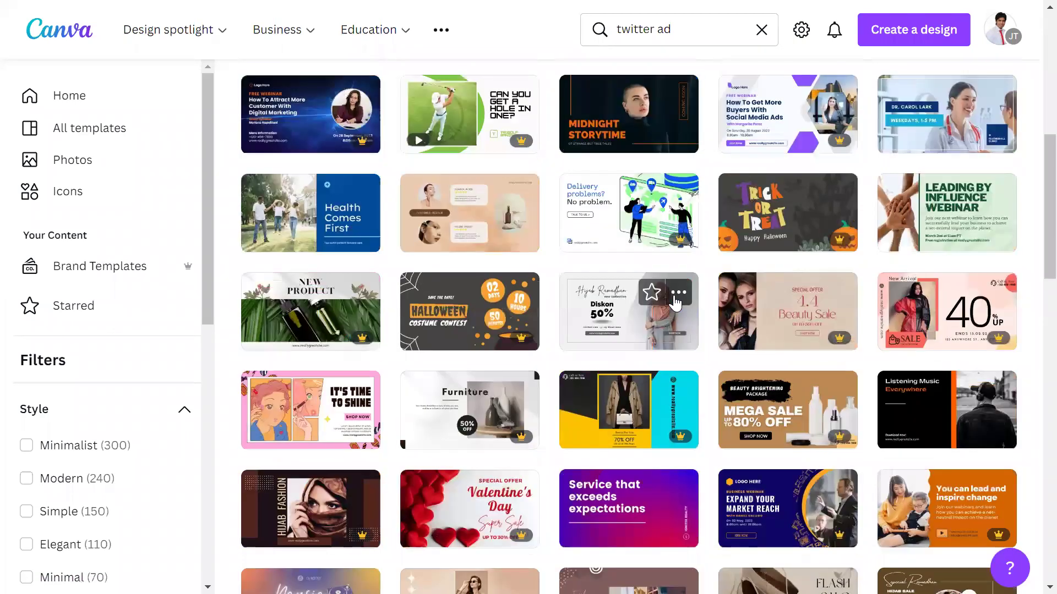
scroll(674, 302, down, 2)
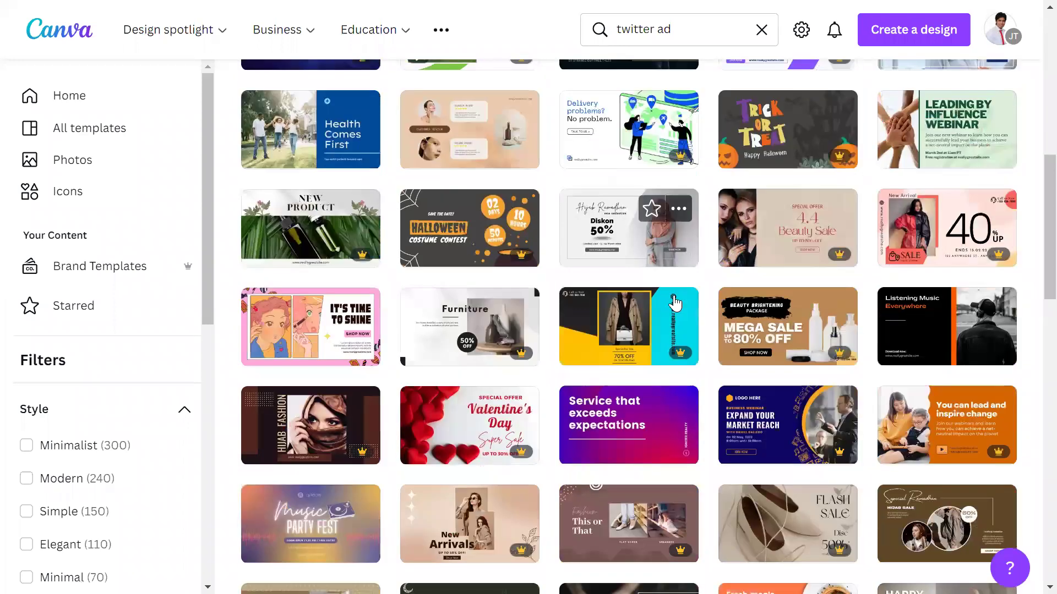
scroll(674, 295, down, 6)
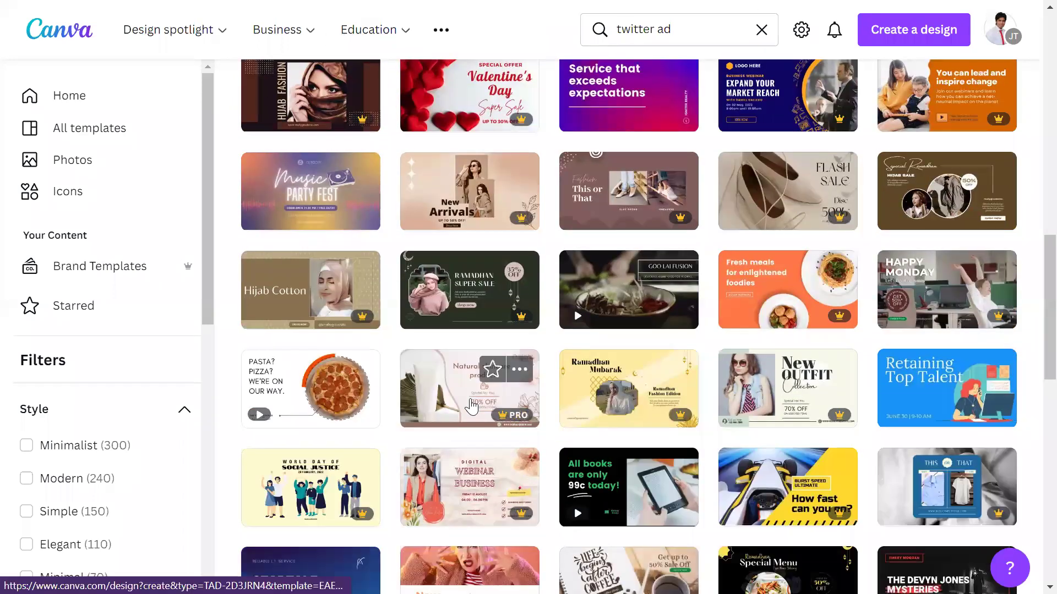
scroll(471, 406, up, 8)
scroll(470, 406, up, 10)
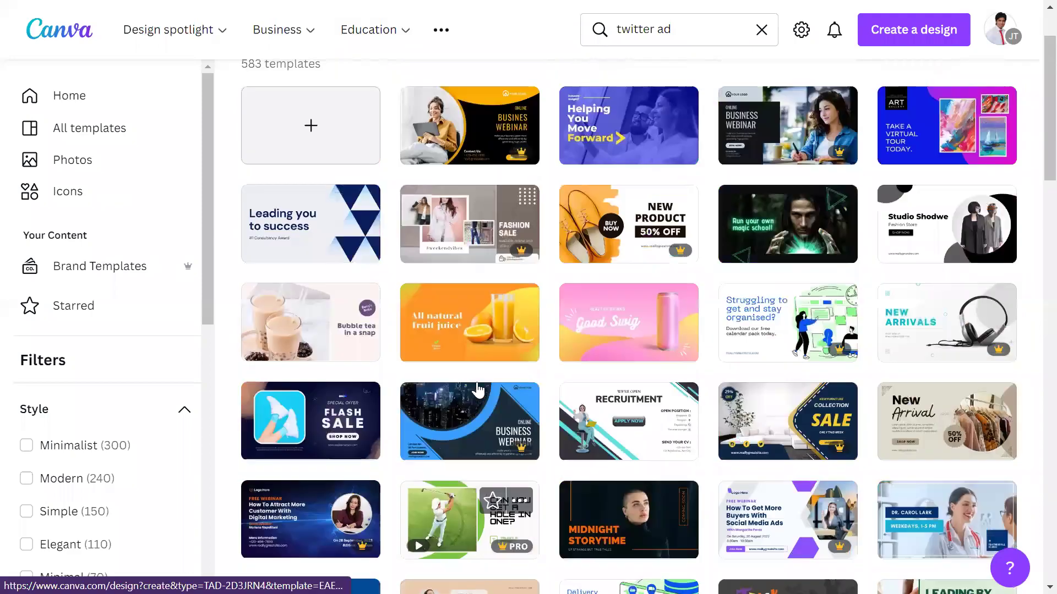
click(596, 242)
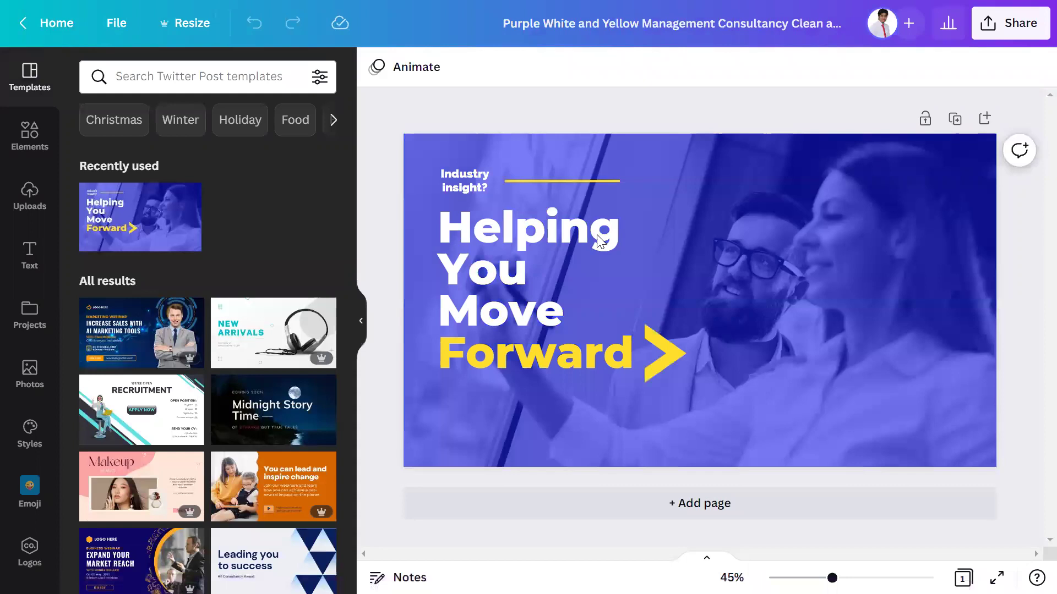
- Select the template's background image and add a second page below the design
click(781, 205)
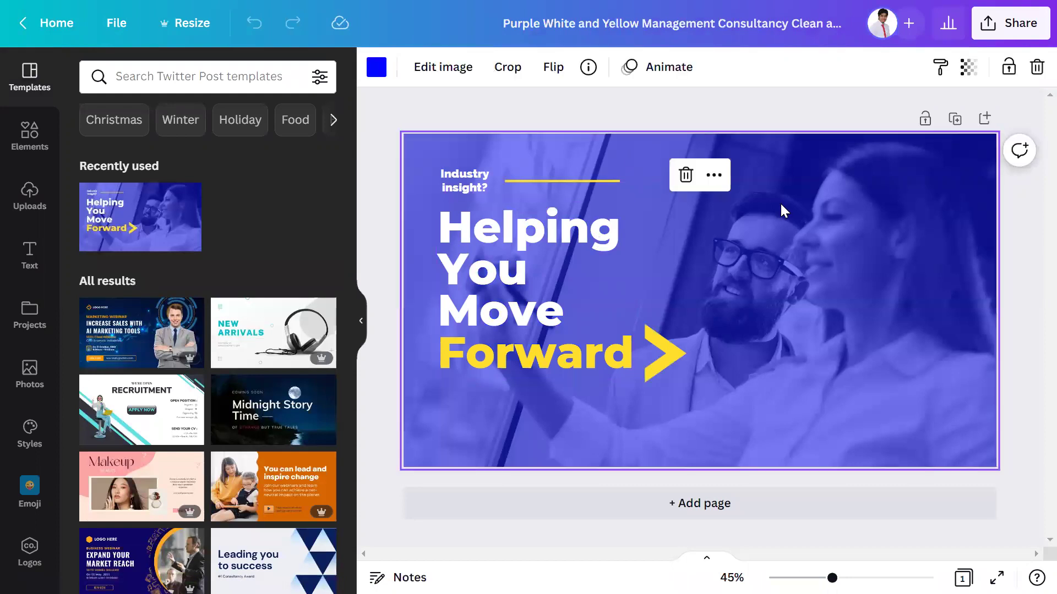
mouse_move(771, 229)
mouse_down()
mouse_move(771, 200)
mouse_move(816, 194)
mouse_move(750, 200)
mouse_up()
click(733, 505)
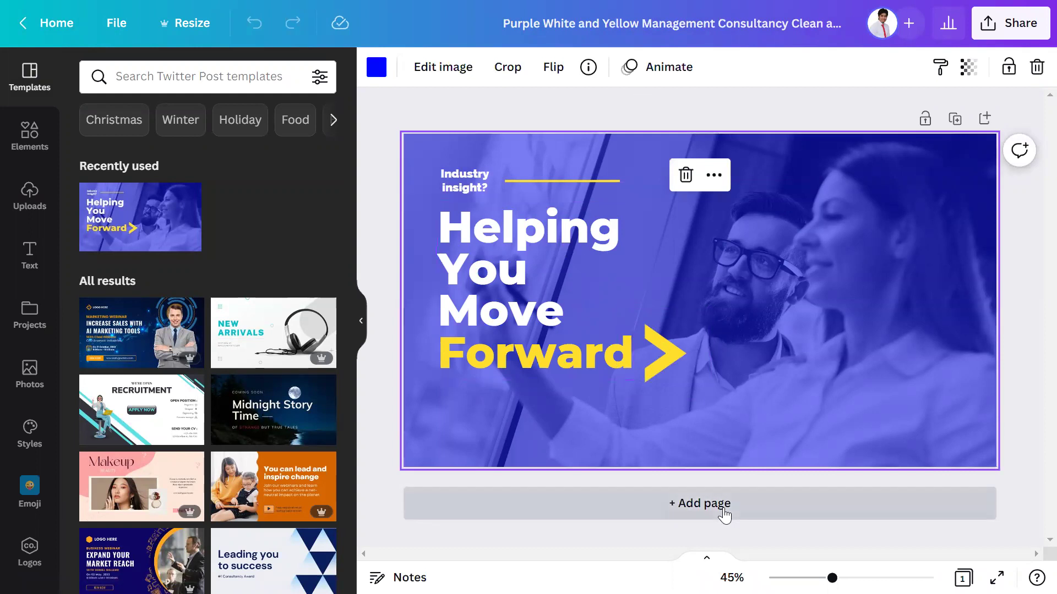
scroll(770, 367, up, 5)
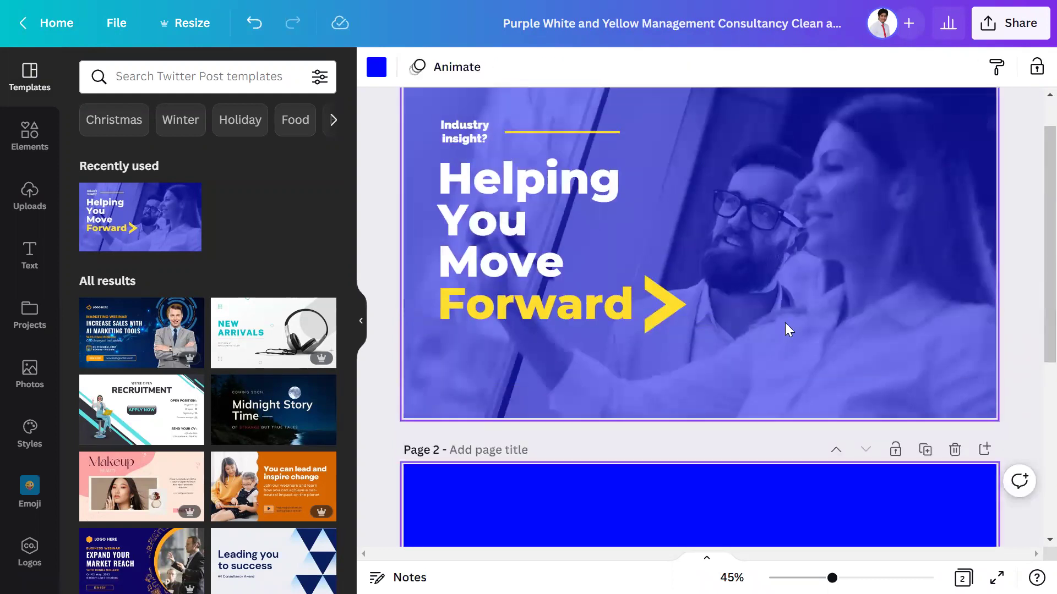
scroll(708, 396, down, 1)
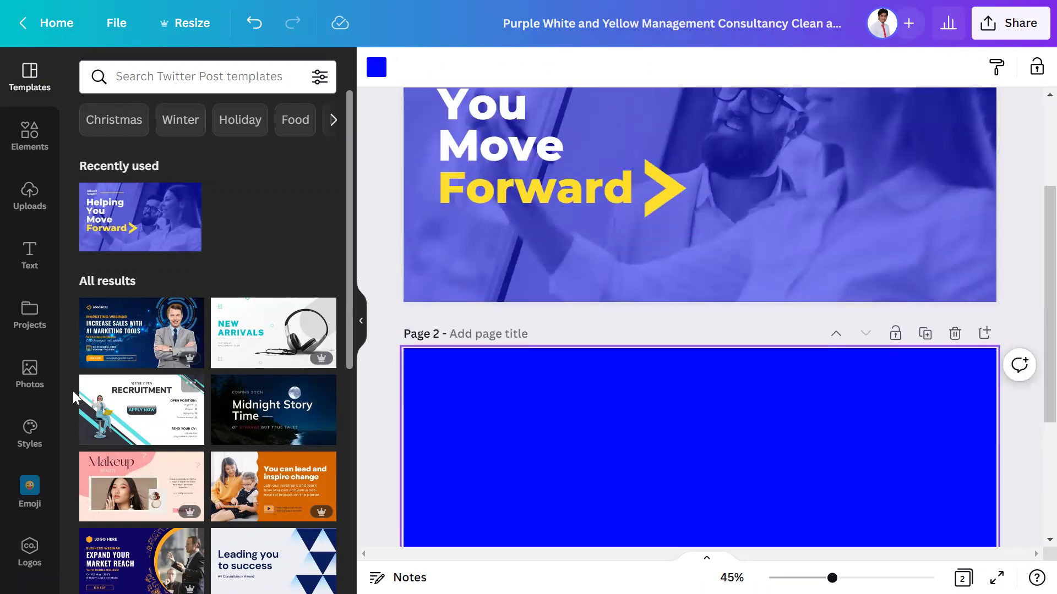
- Search the photo library for "happy"
click(26, 376)
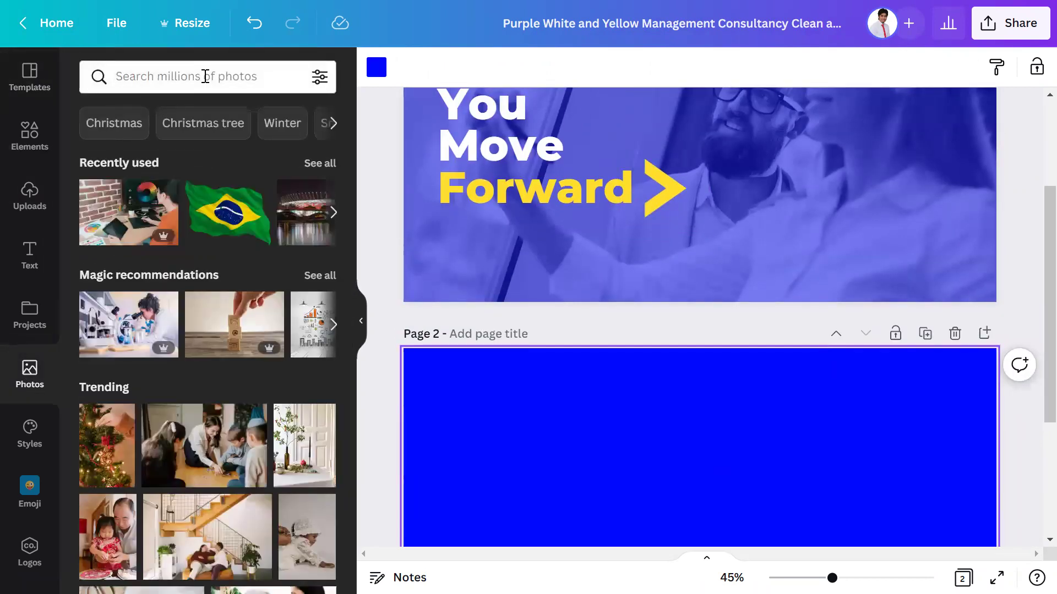
click(205, 76)
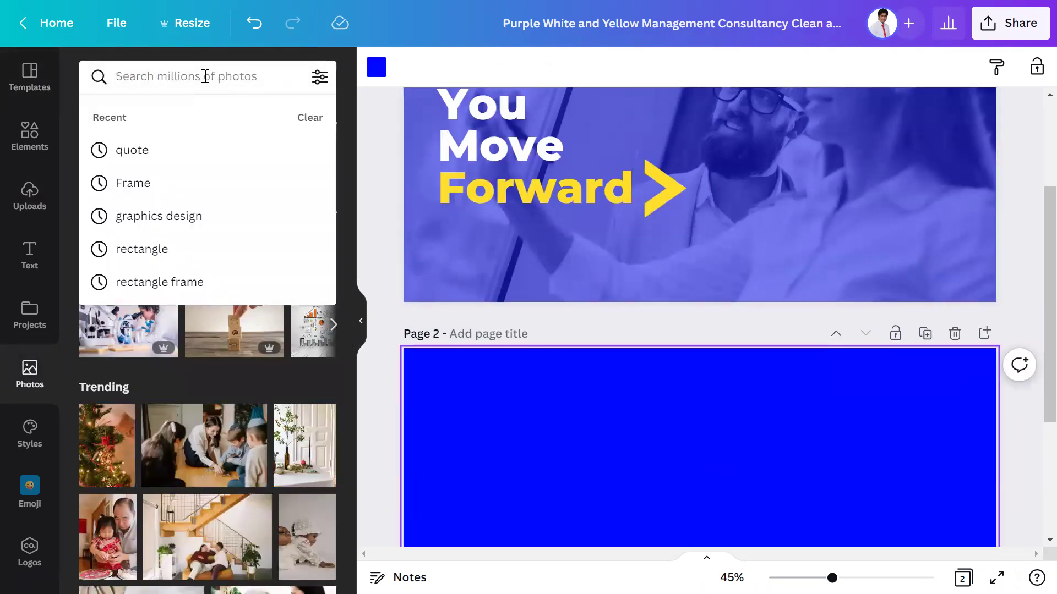
text(happy)
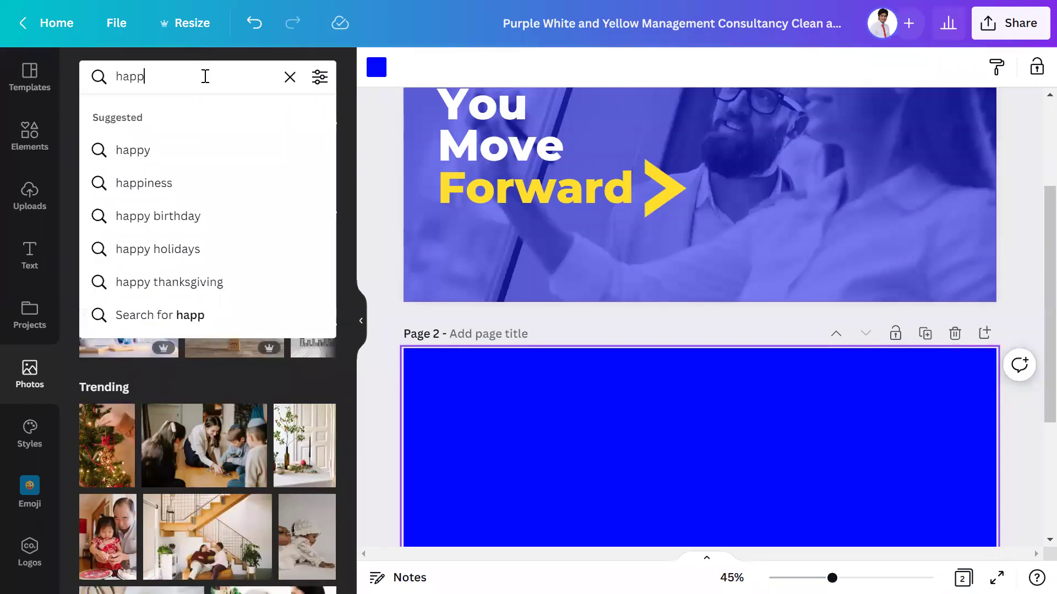
click(205, 150)
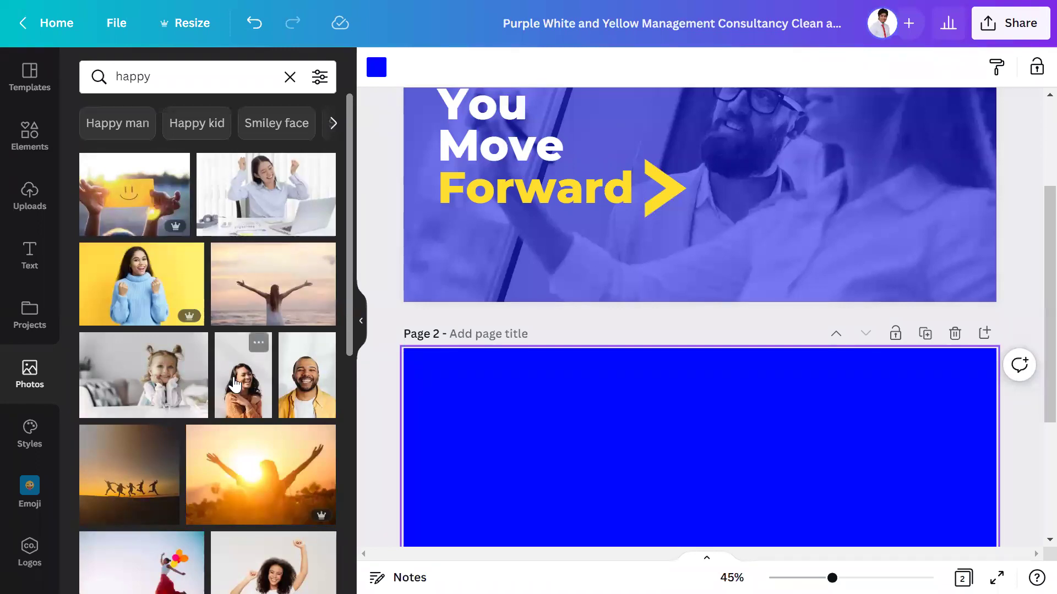
- Browse the happy photos and add the laughing man in the plaid shirt to page 2
scroll(242, 363, down, 5)
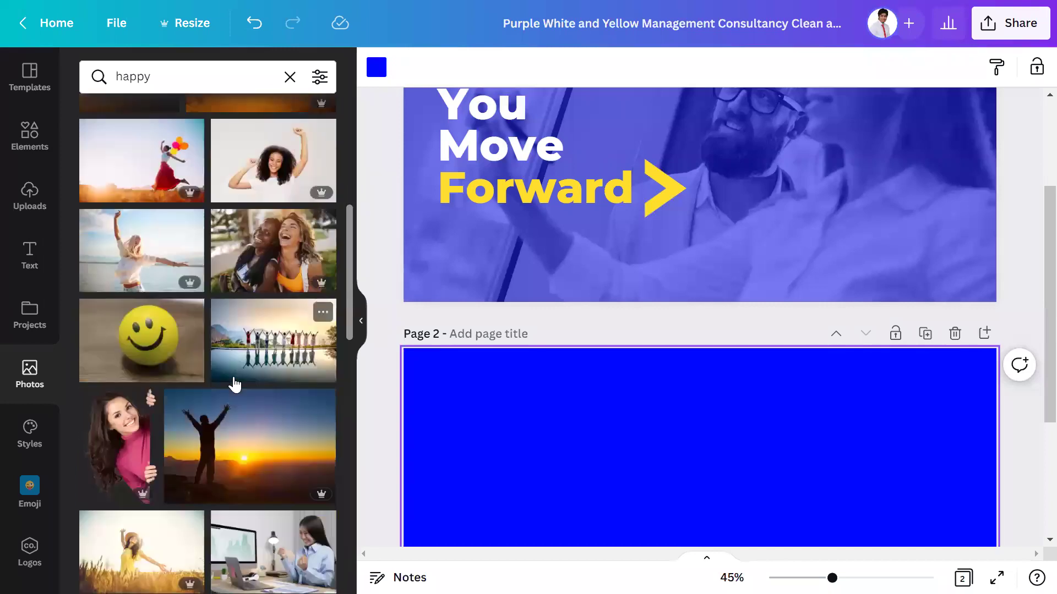
scroll(234, 384, down, 3)
scroll(234, 384, up, 3)
scroll(234, 384, down, 7)
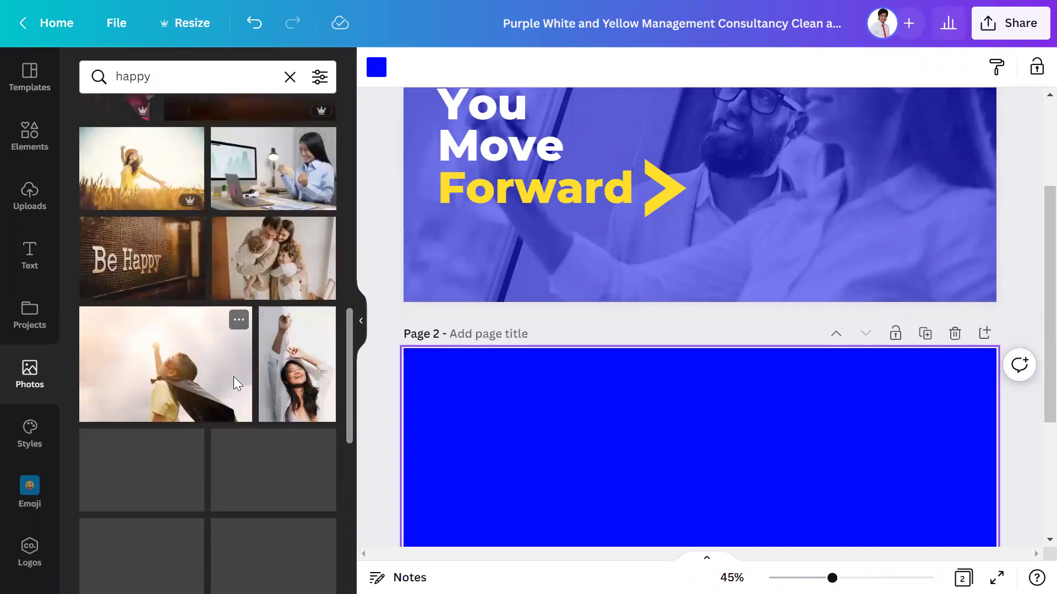
scroll(234, 384, down, 3)
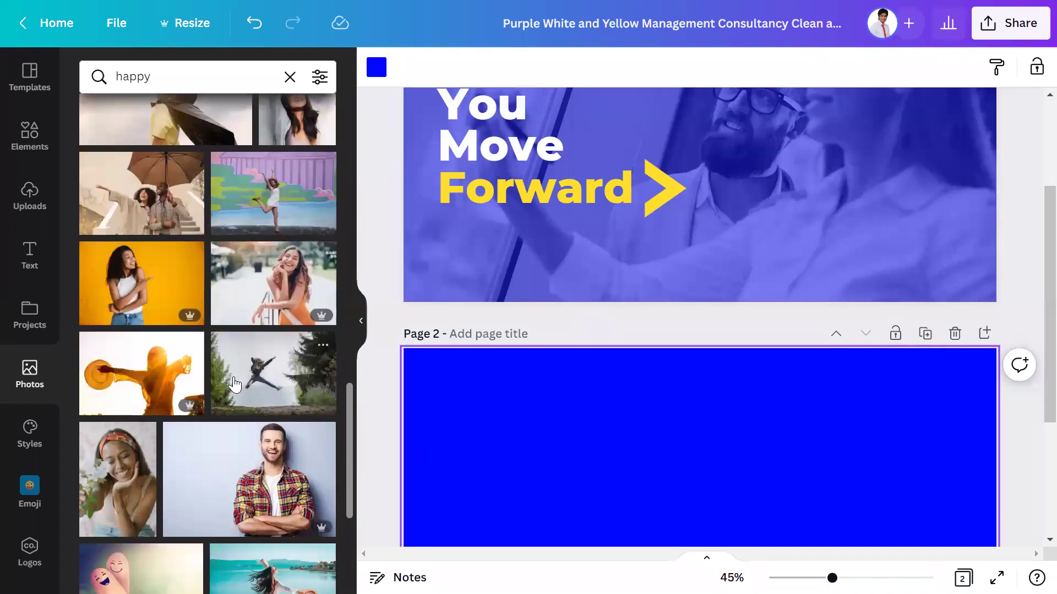
scroll(234, 384, down, 5)
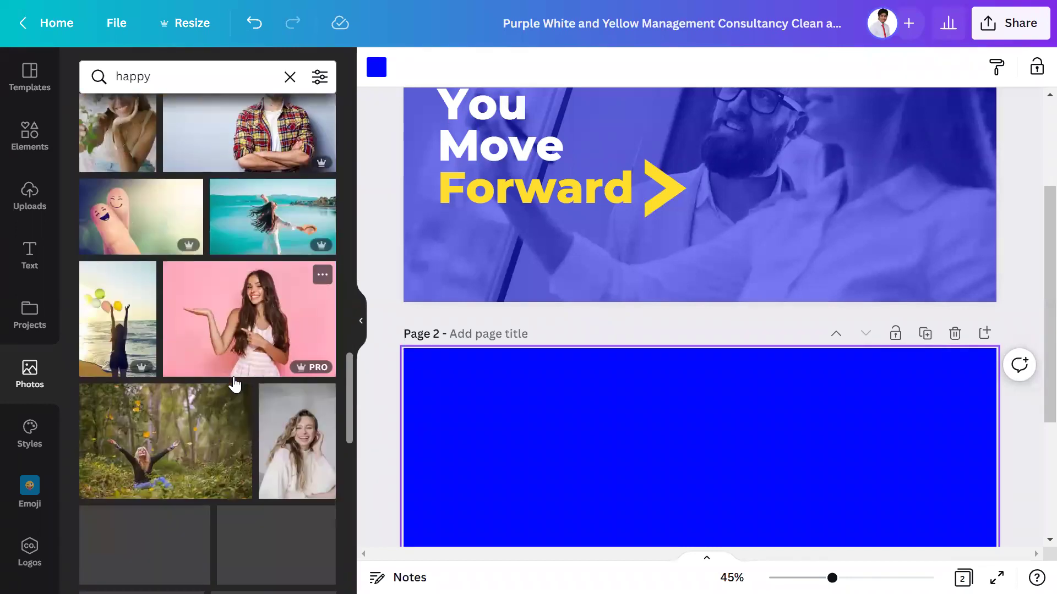
scroll(234, 384, up, 5)
click(242, 362)
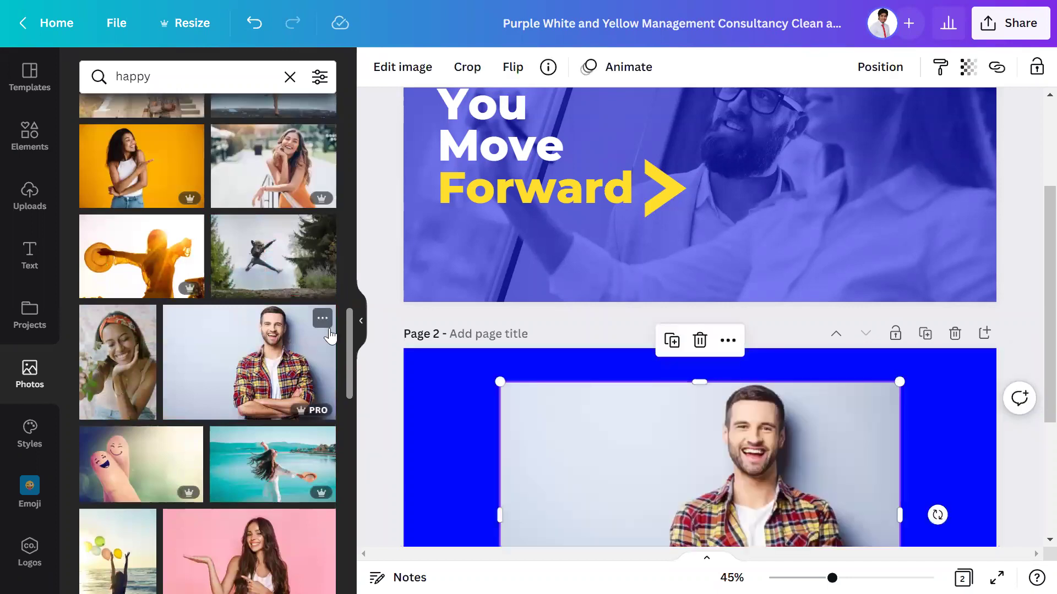
- Enlarge the man's photo to cover all of page 2 and align its upper edge with the page
drag(487, 163, 394, 100)
drag(901, 435, 1009, 507)
scroll(846, 348, up, 2)
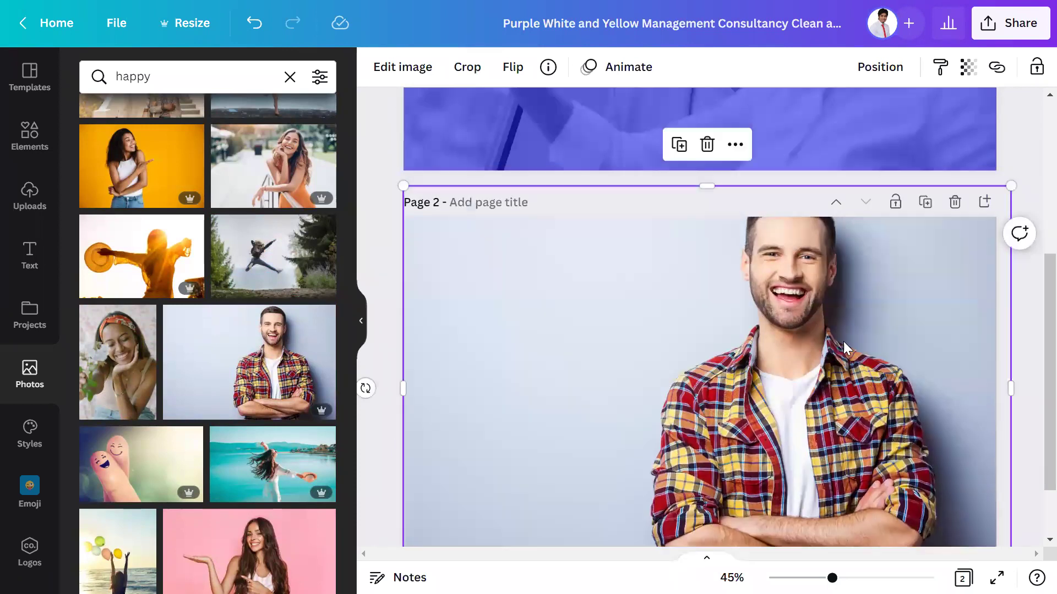
scroll(846, 348, down, 2)
mouse_move(877, 274)
mouse_down()
mouse_move(887, 274)
mouse_move(871, 257)
mouse_up()
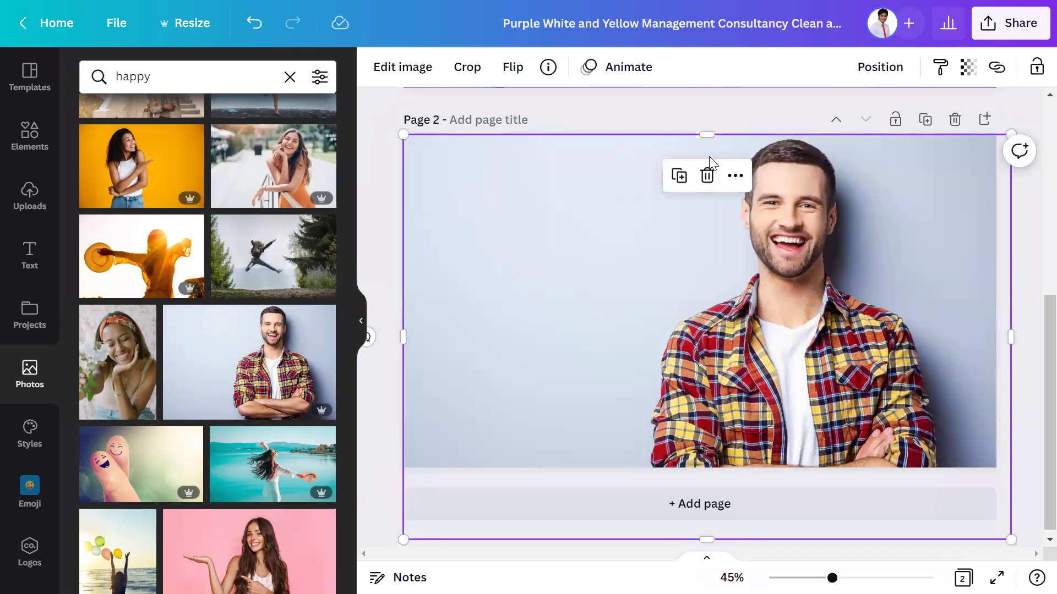
- Set the transparency of the man's photo on page 2 to 61
scroll(663, 361, up, 5)
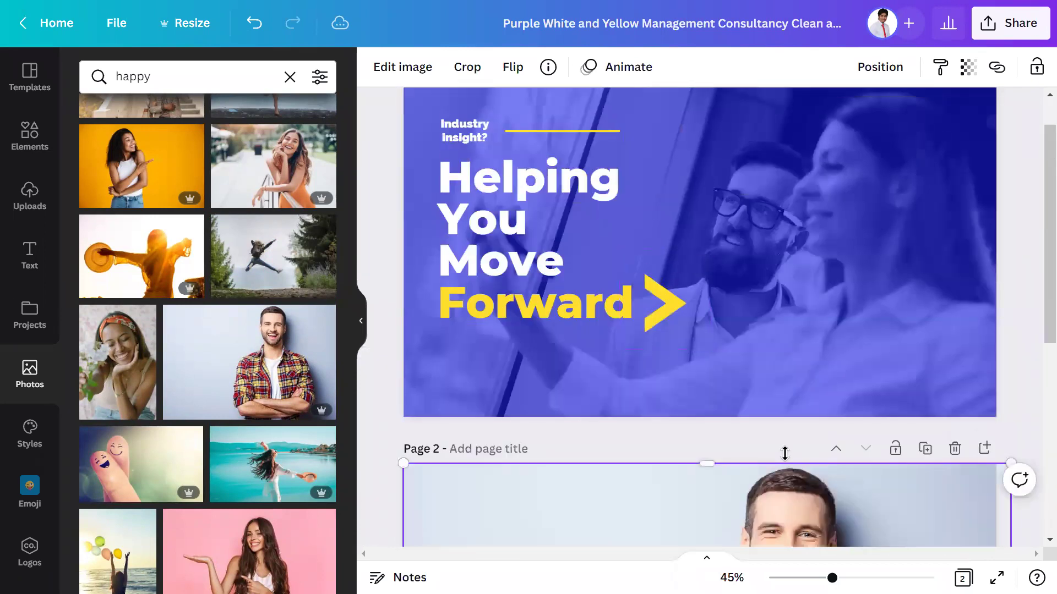
scroll(785, 451, down, 5)
click(968, 67)
drag(955, 139, 894, 131)
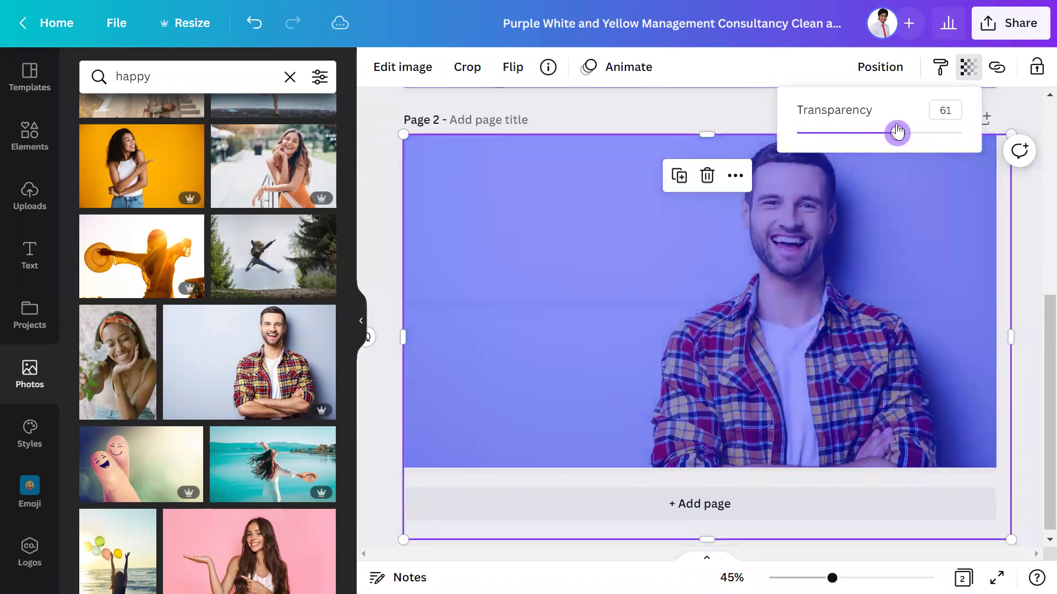
- Shift the man's photo slightly to the right and extend its left edge back to the page border
drag(833, 292, 866, 293)
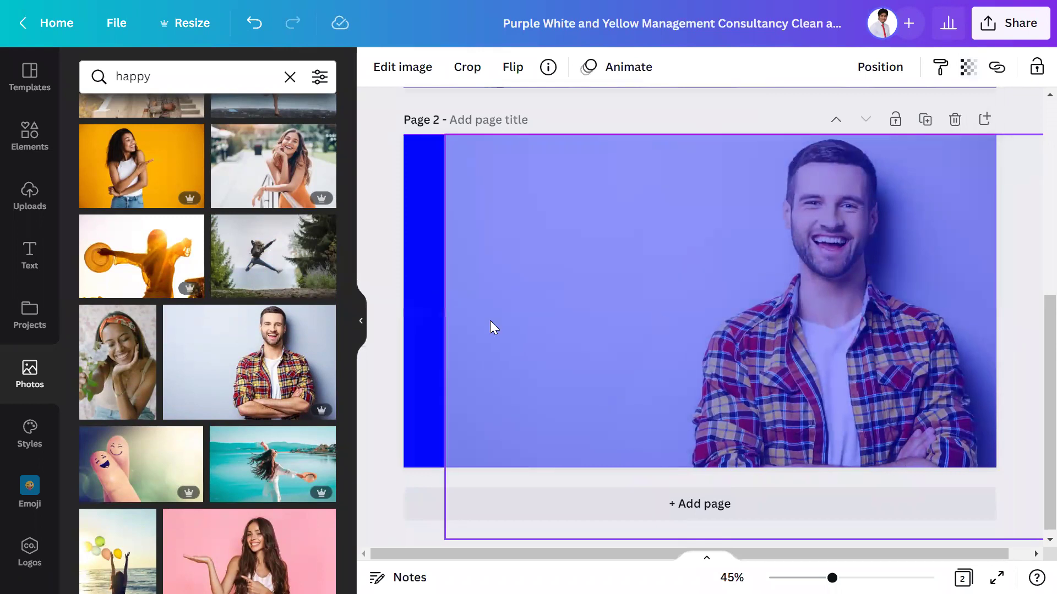
drag(444, 334, 402, 335)
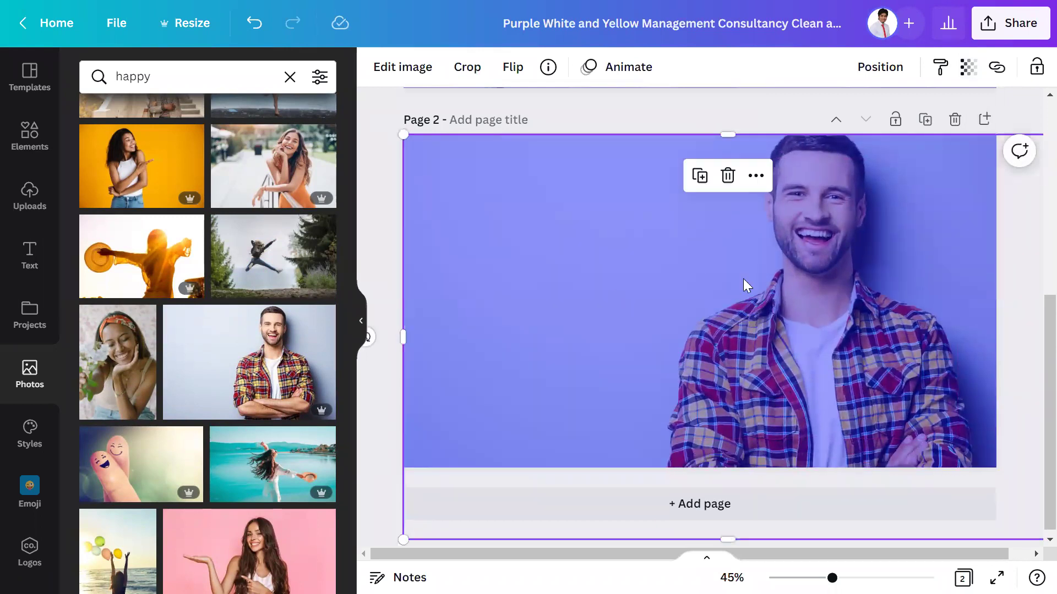
- Compare the photo with page 1 and set its transparency to 40
scroll(795, 402, up, 1)
scroll(682, 207, up, 5)
scroll(676, 348, down, 3)
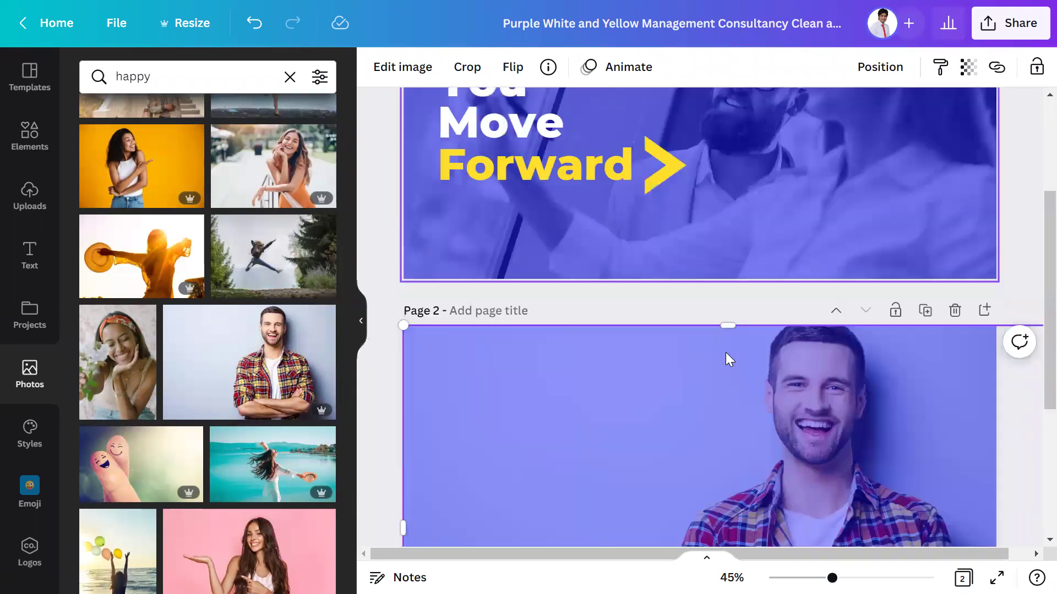
scroll(898, 342, down, 2)
click(968, 67)
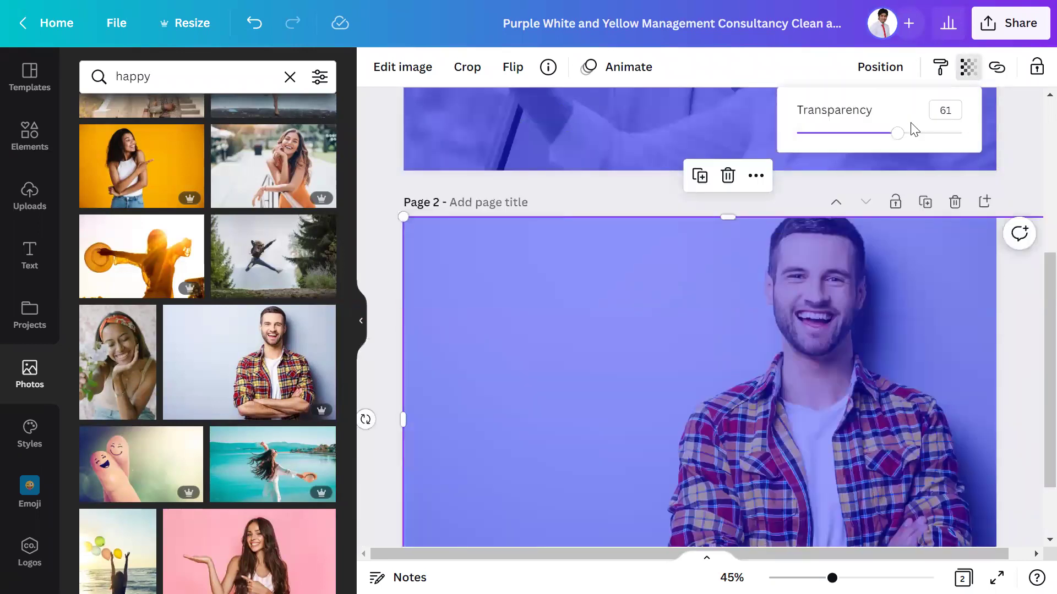
drag(897, 141, 865, 142)
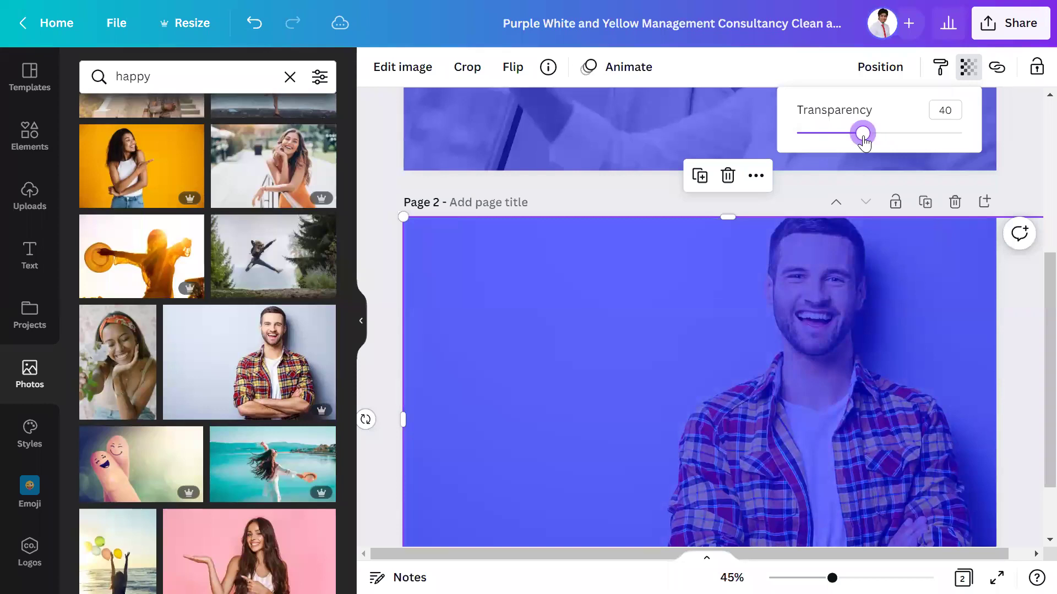
- Set the man's photo as the background of page 2 and compare it with page 1
click(1021, 134)
click(1018, 137)
click(587, 391)
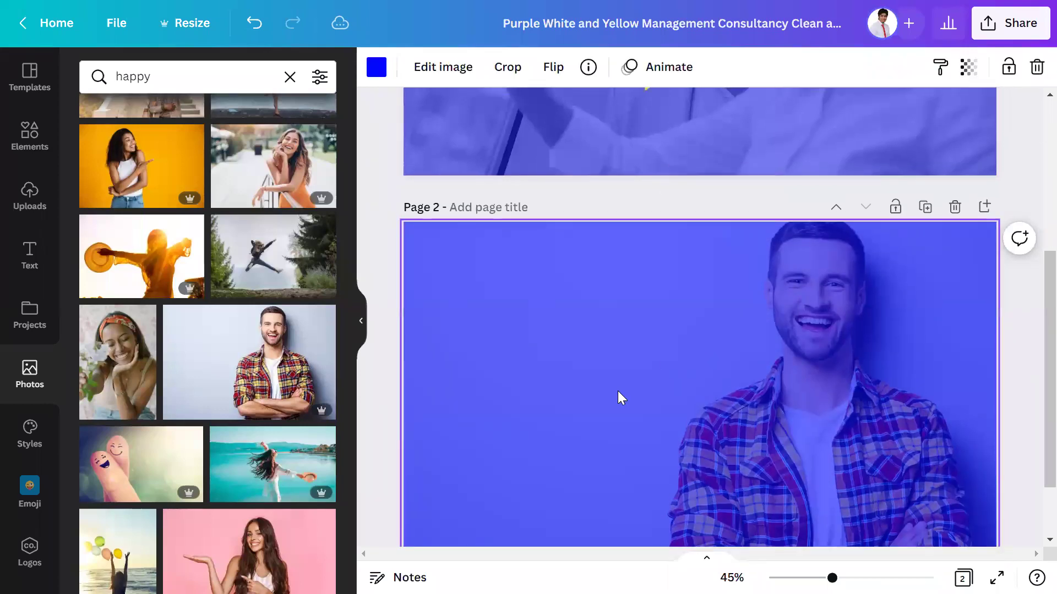
scroll(617, 391, up, 5)
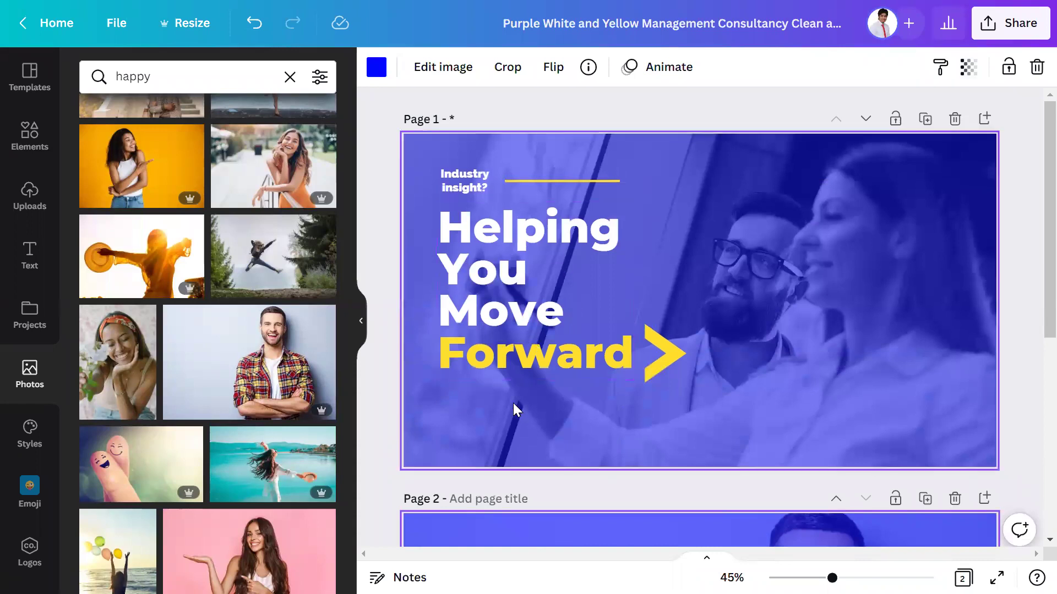
scroll(602, 372, down, 1)
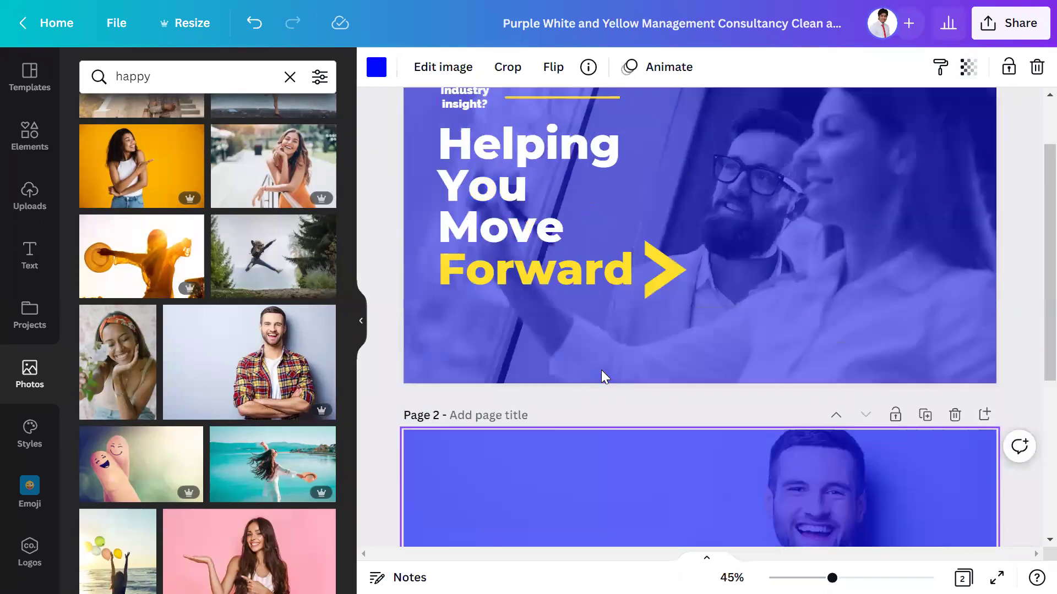
scroll(602, 372, up, 1)
scroll(601, 370, down, 6)
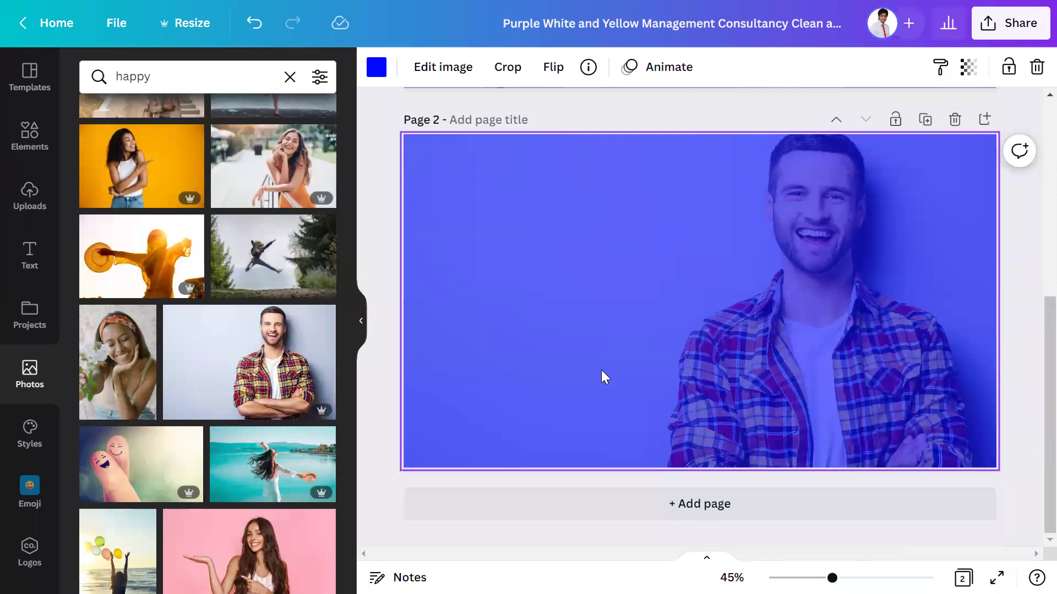